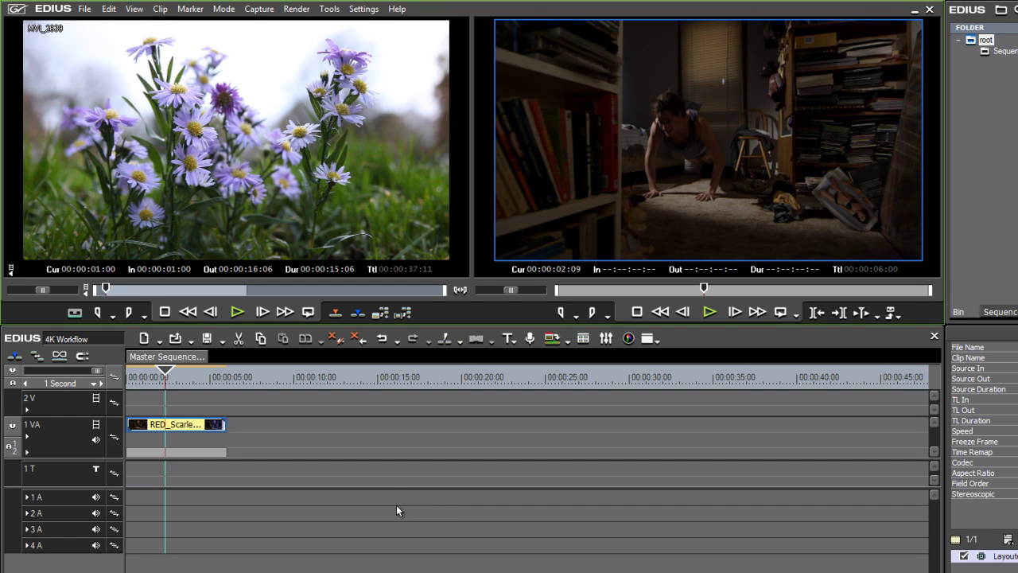
Start a new project from File > New > Project, answering the save prompt
{"action": "left_click", "coordinate": [86, 10]}
{"action": "mouse_move", "coordinate": [95, 29]}
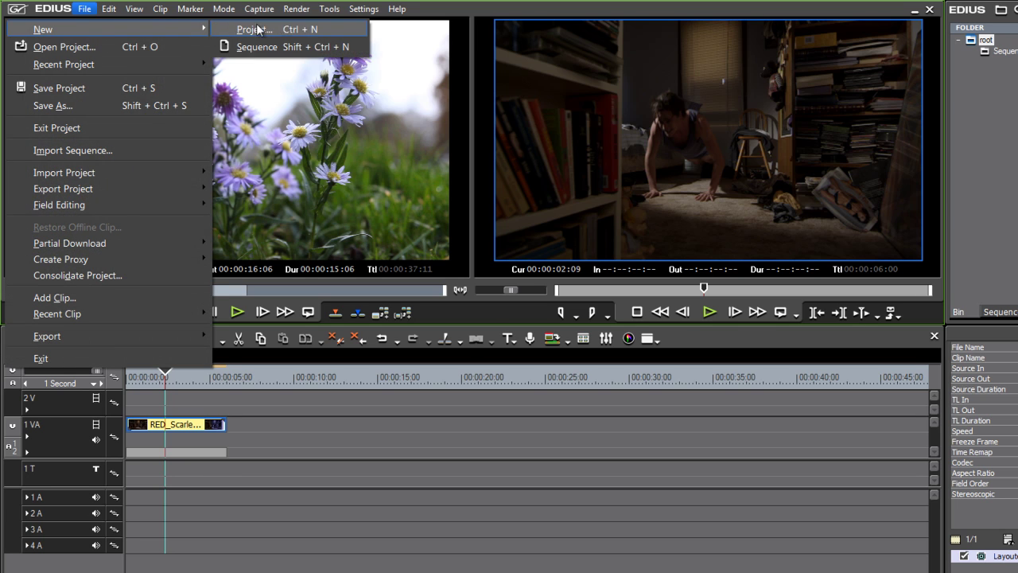
{"action": "left_click", "coordinate": [283, 29]}
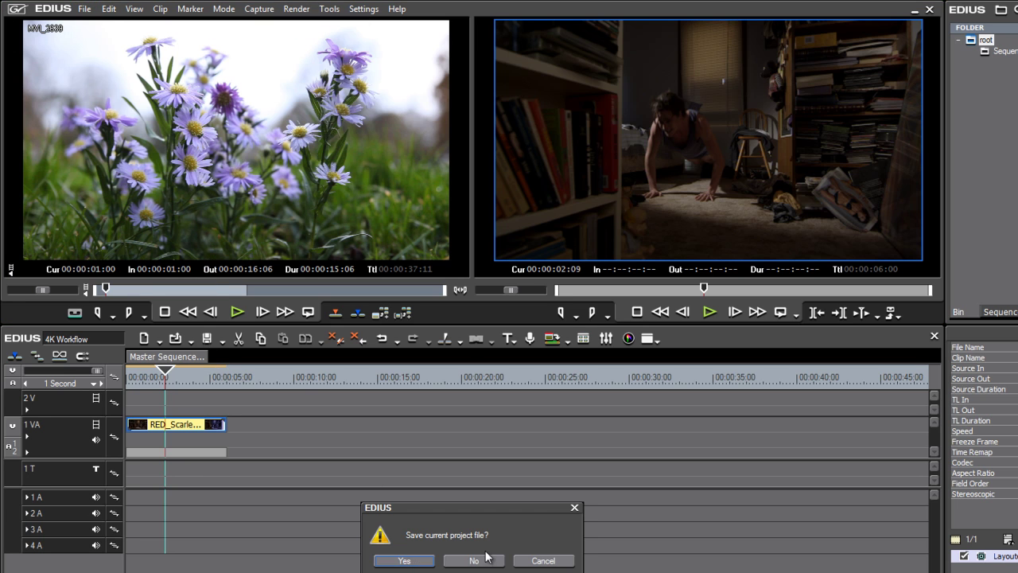
{"action": "left_click", "coordinate": [404, 560]}
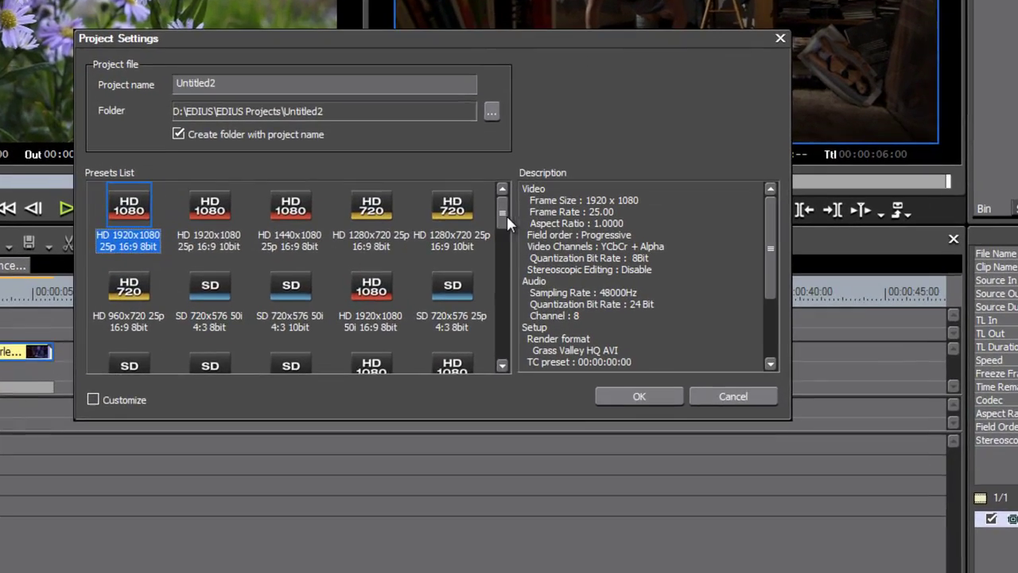
Keep the HD 1920x1080 25p 8bit preset, tick Customize and confirm
{"action": "left_click_drag", "start_coordinate": [533, 264], "coordinate": [531, 393]}
{"action": "left_click_drag", "start_coordinate": [494, 356], "coordinate": [494, 161]}
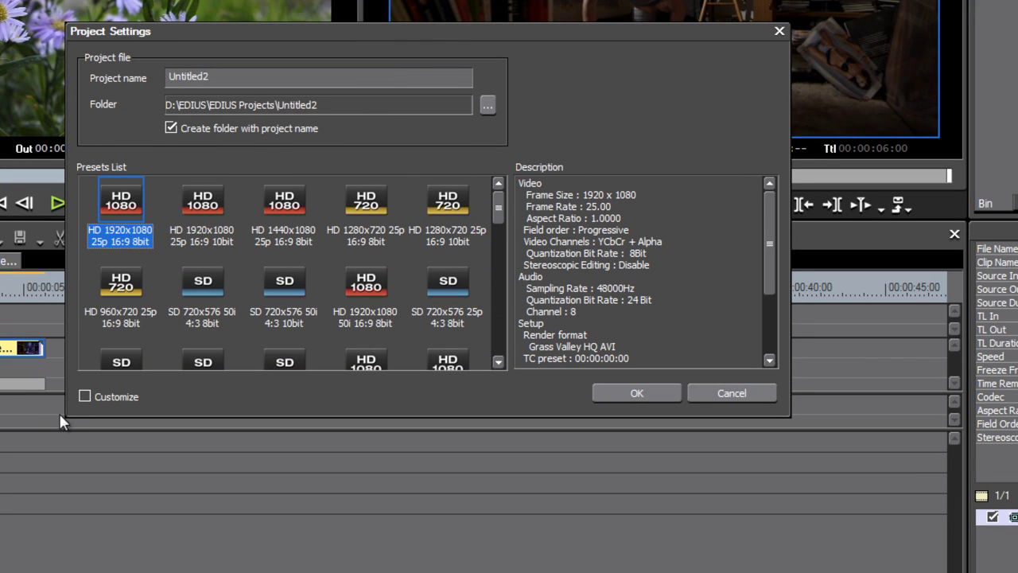
{"action": "left_click", "coordinate": [84, 396]}
{"action": "left_click", "coordinate": [649, 400]}
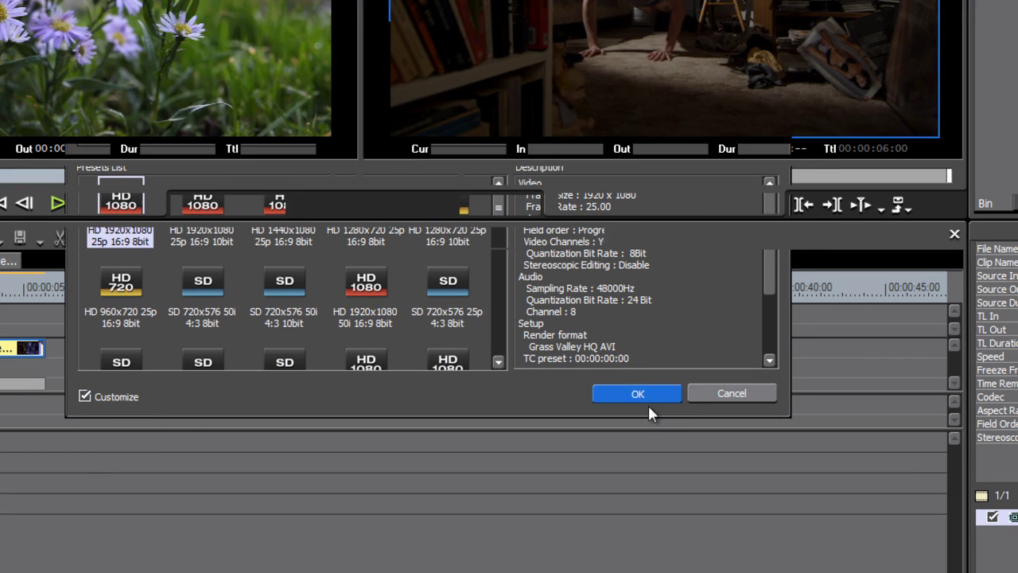
Expand Advanced, review the Video Preset list, and set Frame Size to 4096 x 2160
{"action": "left_click", "coordinate": [117, 174]}
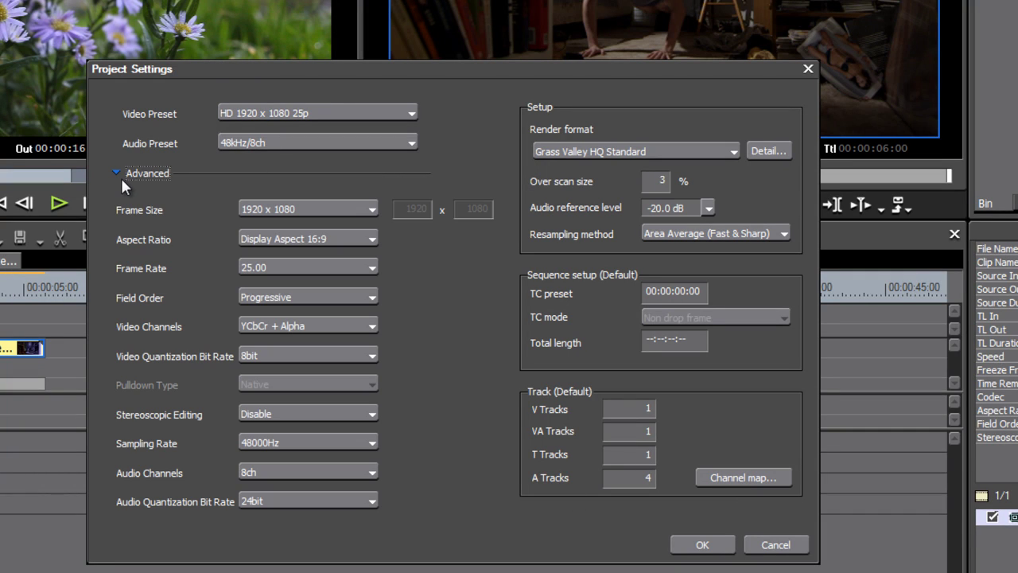
{"action": "left_click", "coordinate": [319, 113]}
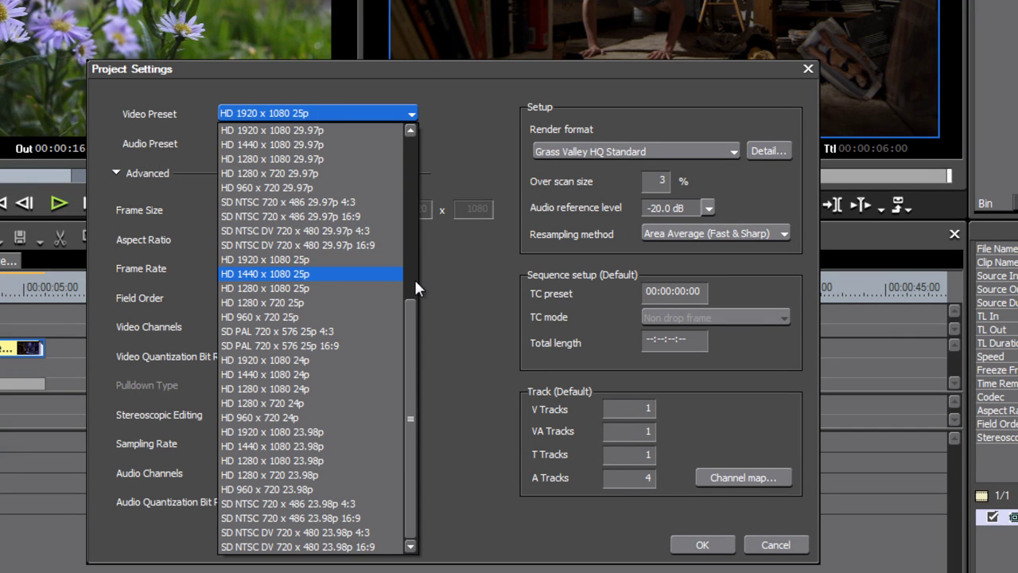
{"action": "left_click_drag", "start_coordinate": [412, 316], "coordinate": [409, 137]}
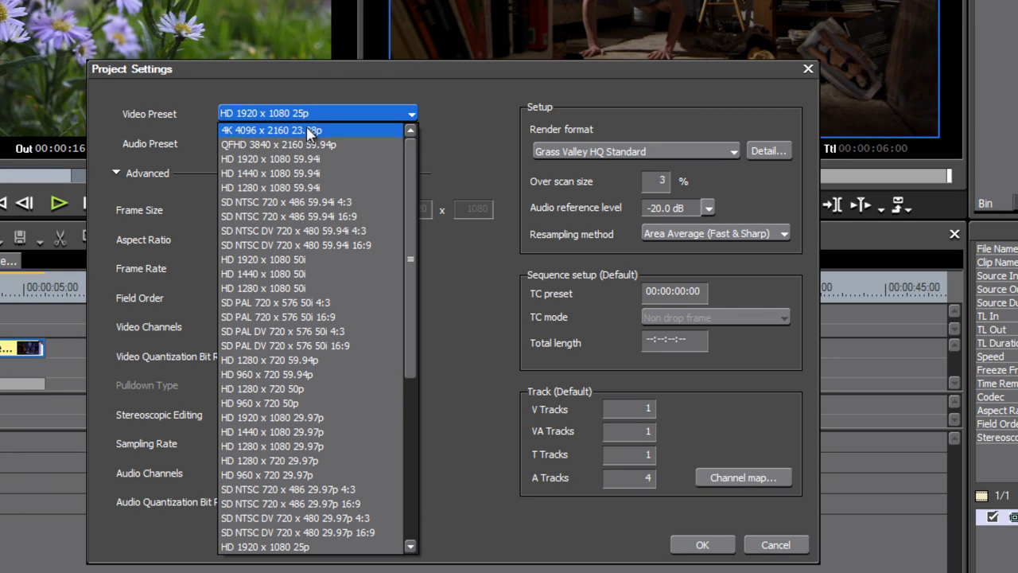
{"action": "key", "text": "Escape"}
{"action": "left_click", "coordinate": [314, 209]}
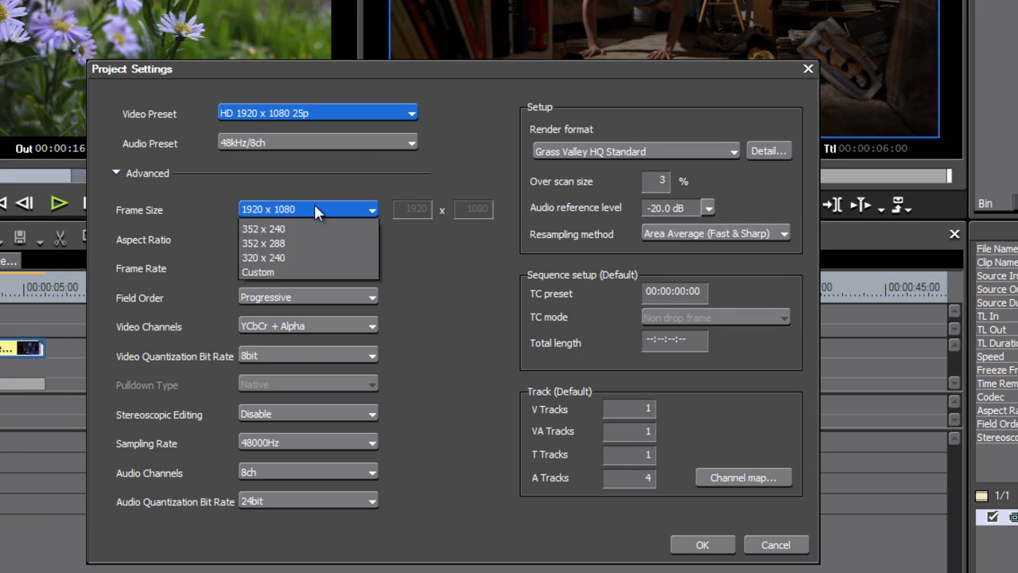
{"action": "left_click", "coordinate": [313, 226]}
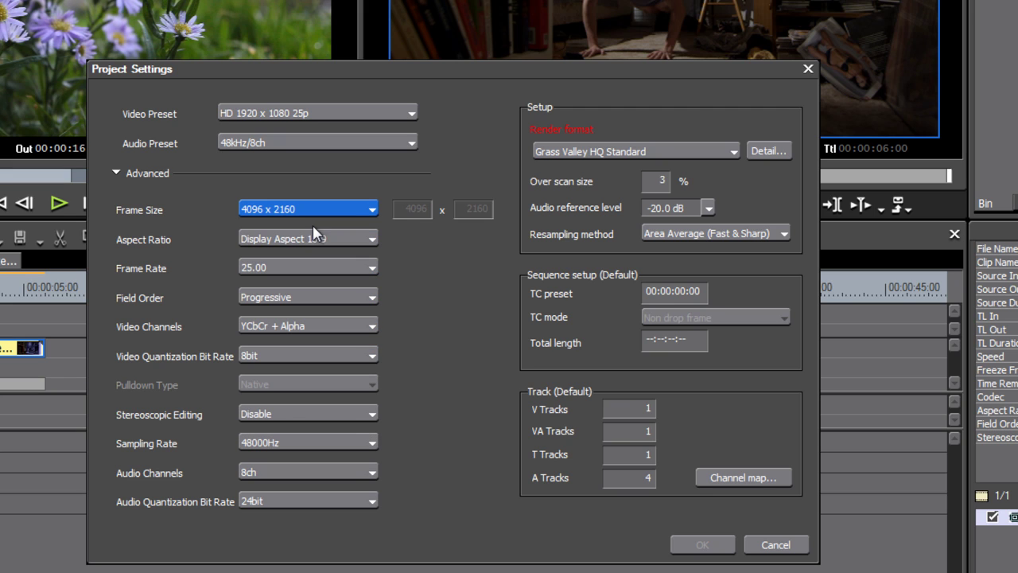
Choose Grass Valley HQX Standard as render format, set over scan to 0 %, and confirm
{"action": "left_click", "coordinate": [599, 155]}
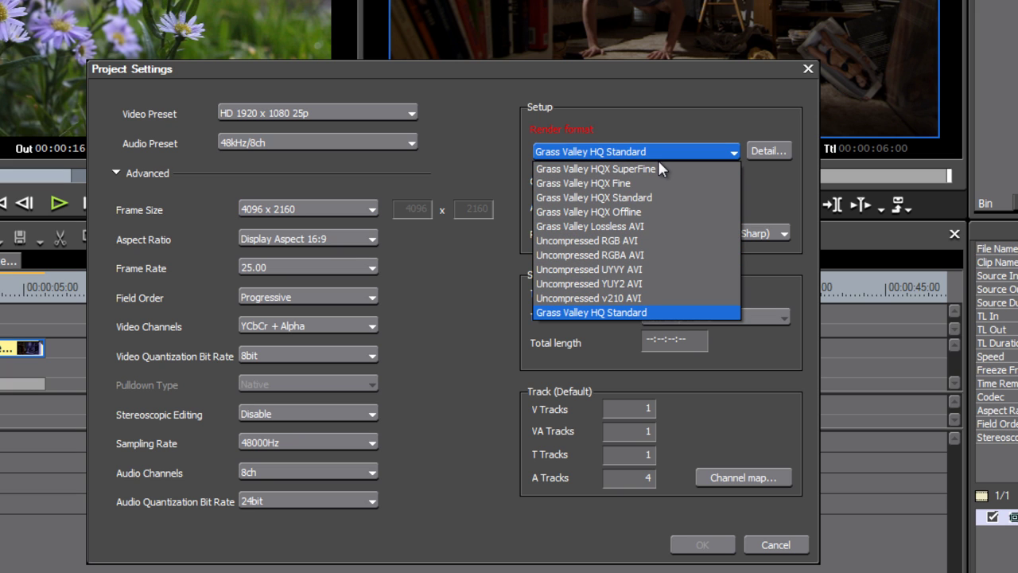
{"action": "left_click", "coordinate": [664, 196]}
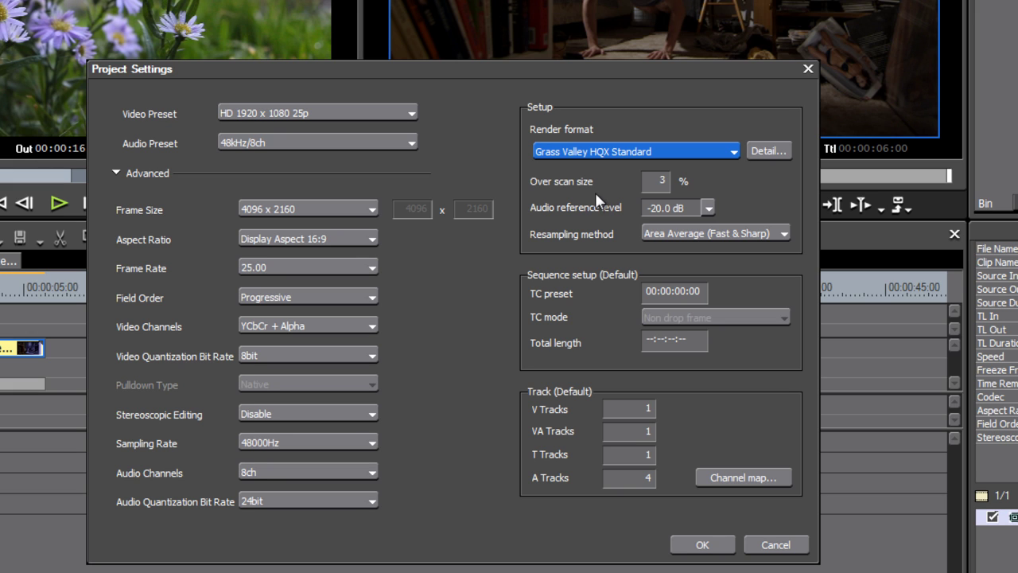
{"action": "left_click", "coordinate": [662, 181]}
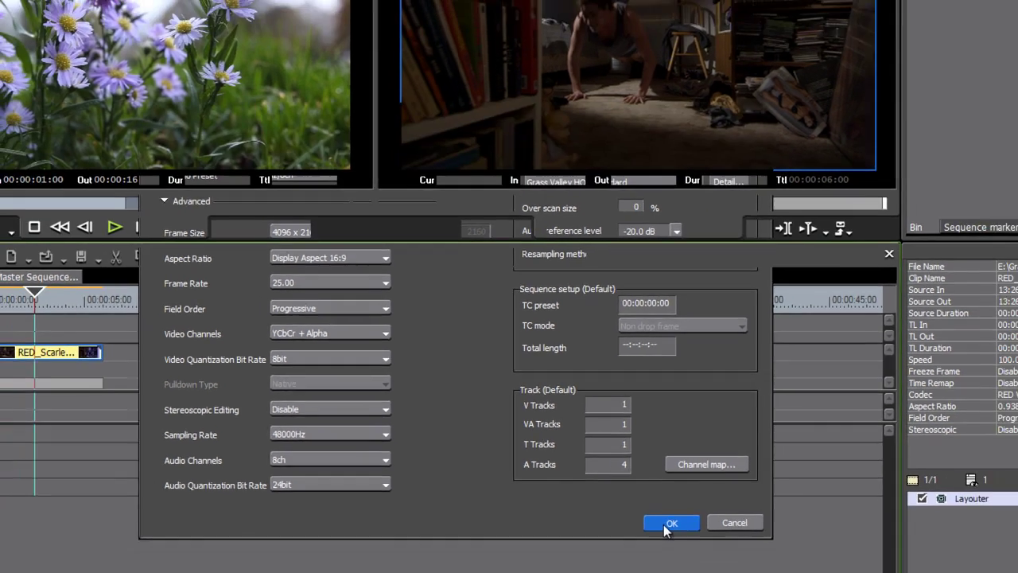
{"action": "left_click", "coordinate": [700, 543]}
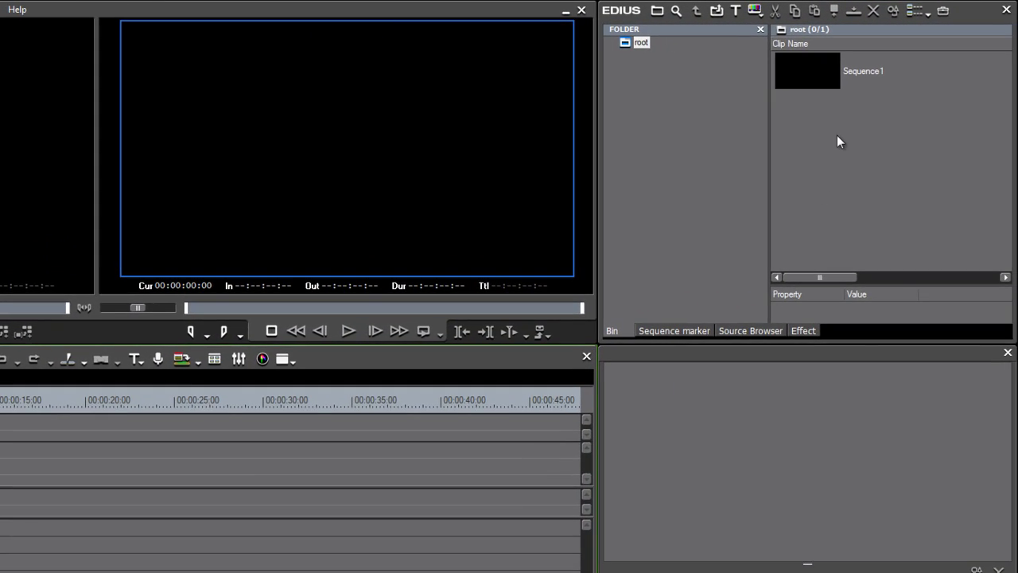
Select the RED Scarlet 4K R3D file in the add-clip dialog and apply its clip properties
{"action": "double_click", "coordinate": [846, 212]}
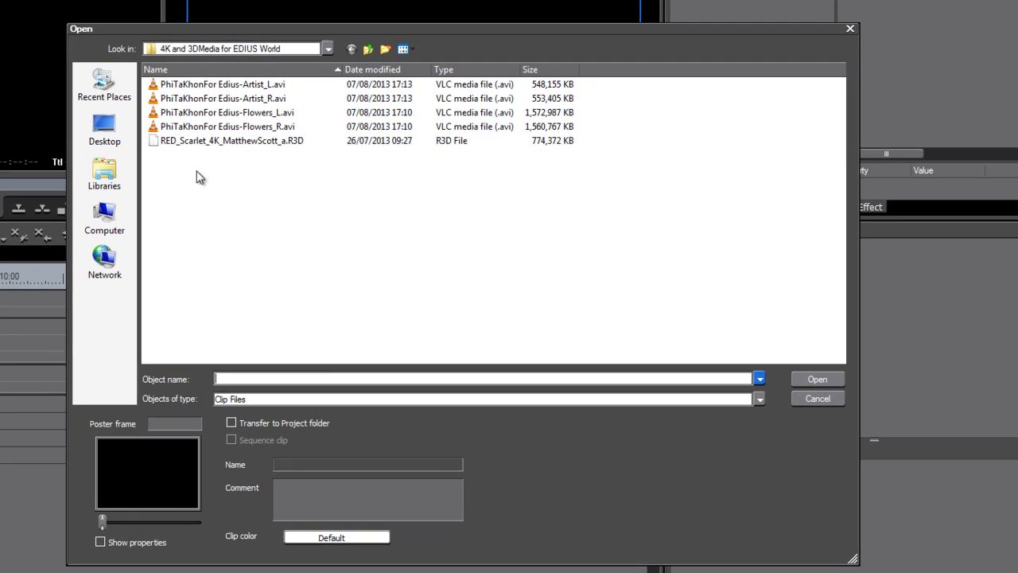
{"action": "left_click", "coordinate": [182, 142]}
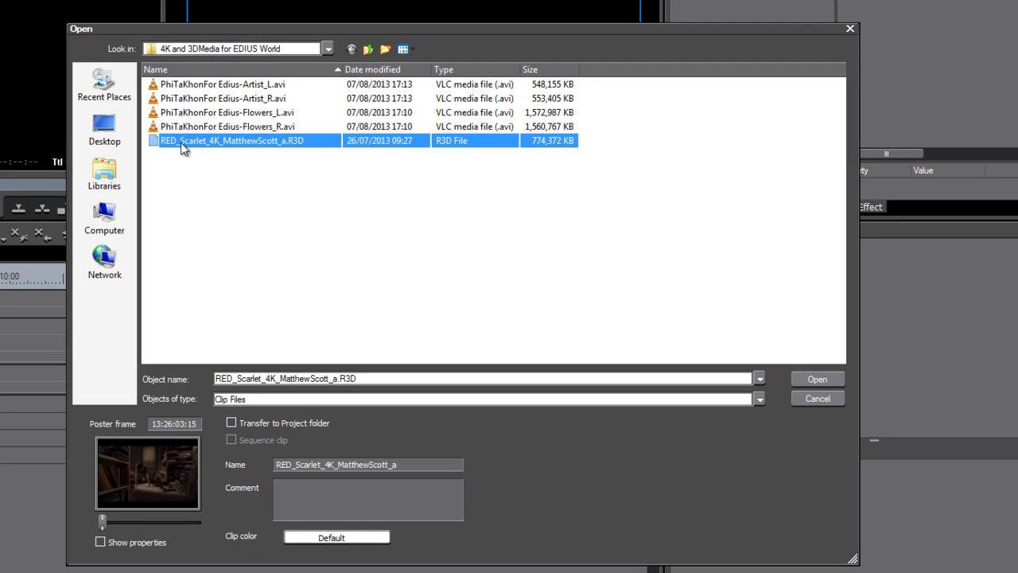
{"action": "left_click", "coordinate": [100, 542]}
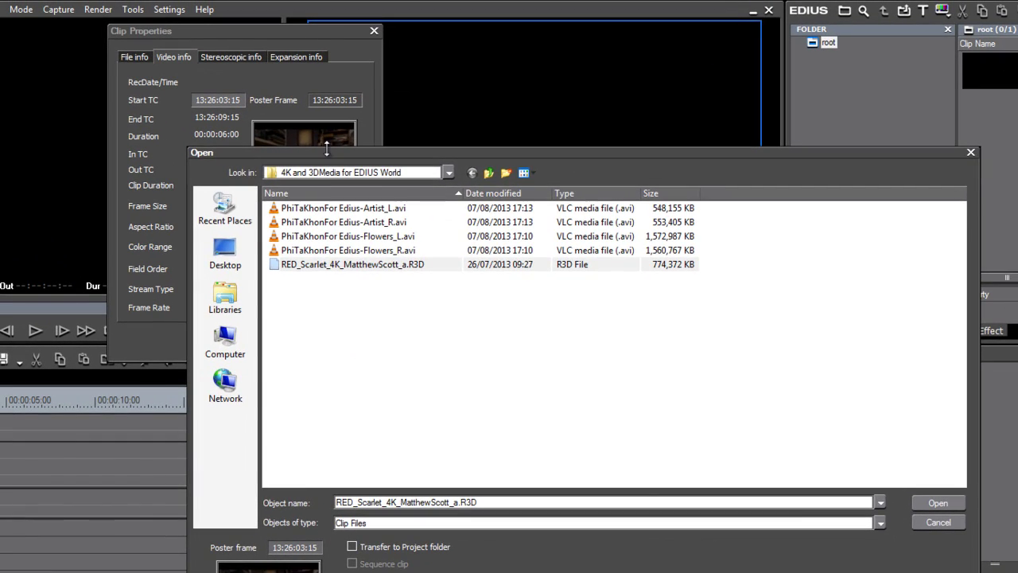
{"action": "left_click_drag", "start_coordinate": [326, 149], "coordinate": [506, 156]}
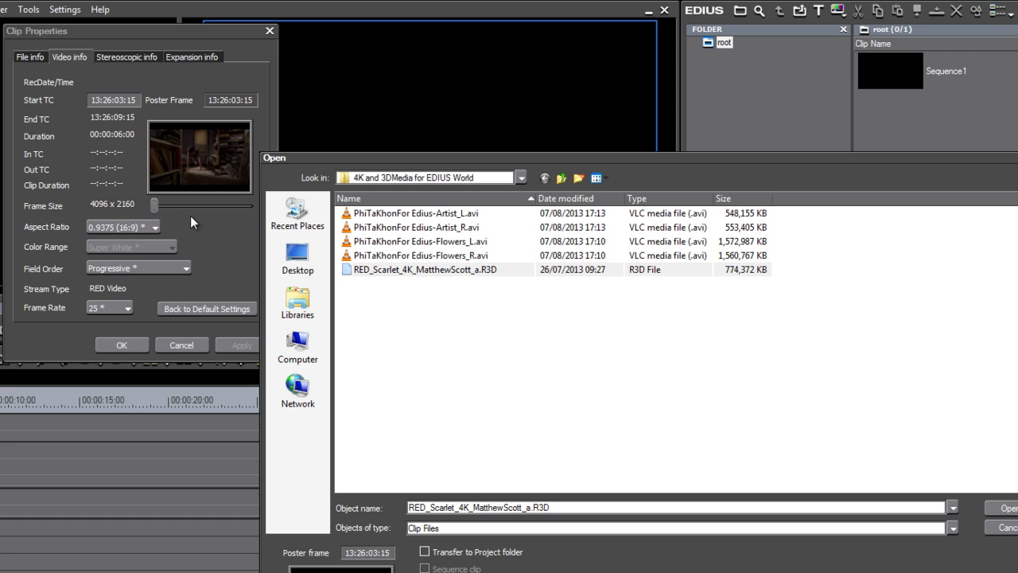
{"action": "left_click", "coordinate": [132, 346]}
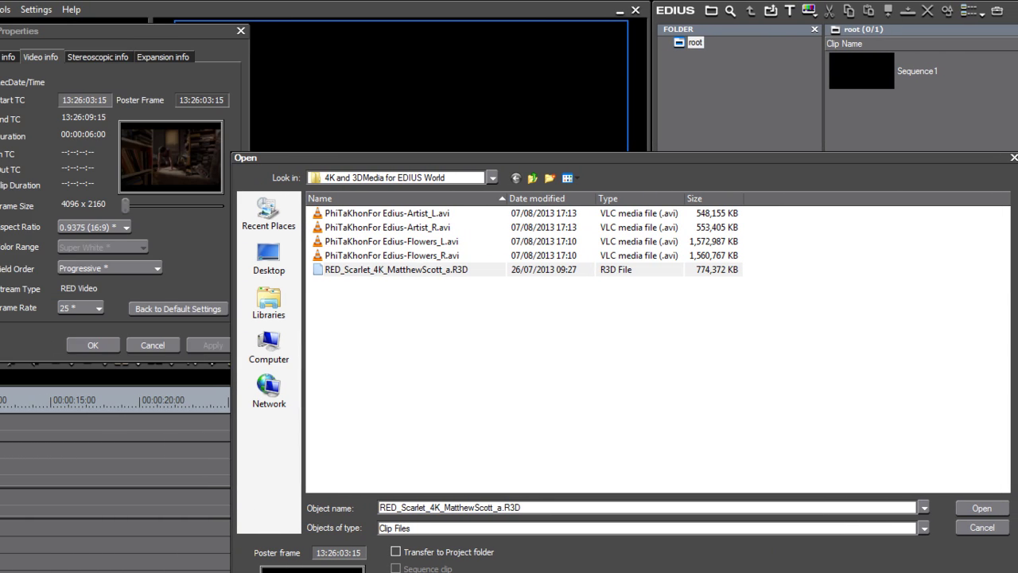
Add the R3D clip to the bin and place it on the 1 VA track
{"action": "left_click", "coordinate": [974, 509]}
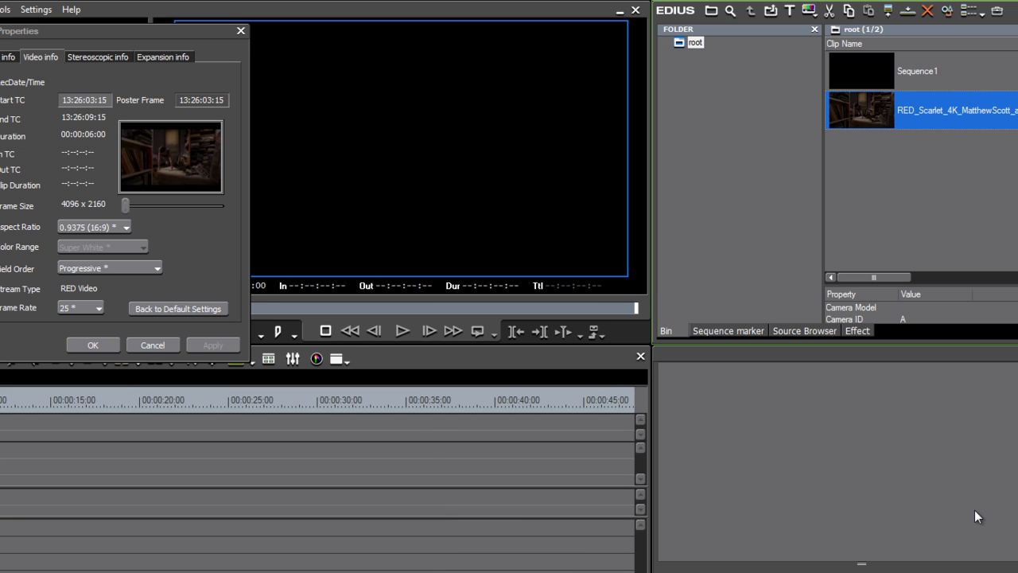
{"action": "left_click", "coordinate": [111, 348]}
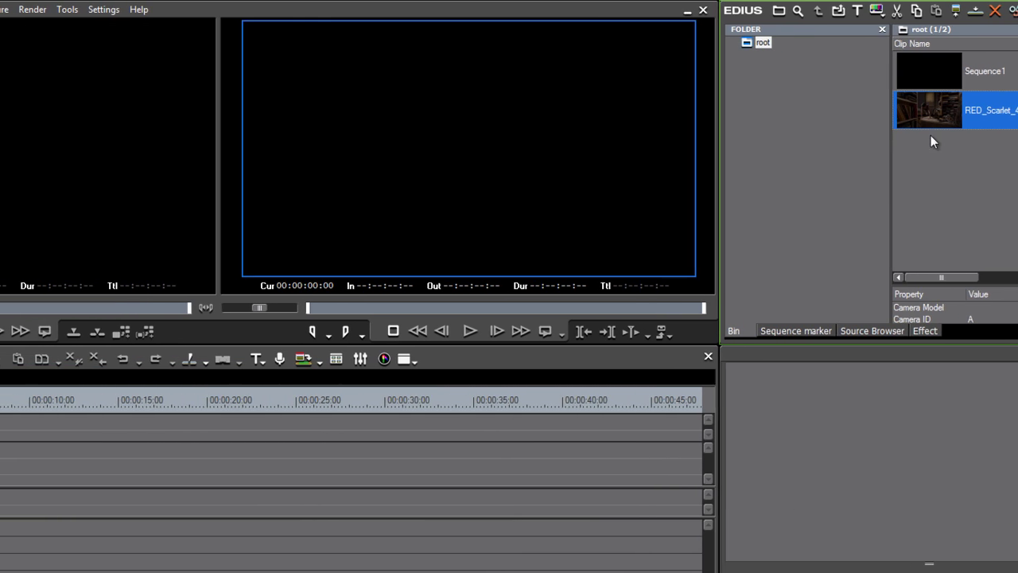
{"action": "left_click_drag", "start_coordinate": [931, 135], "coordinate": [175, 482]}
{"action": "left_click", "coordinate": [214, 397]}
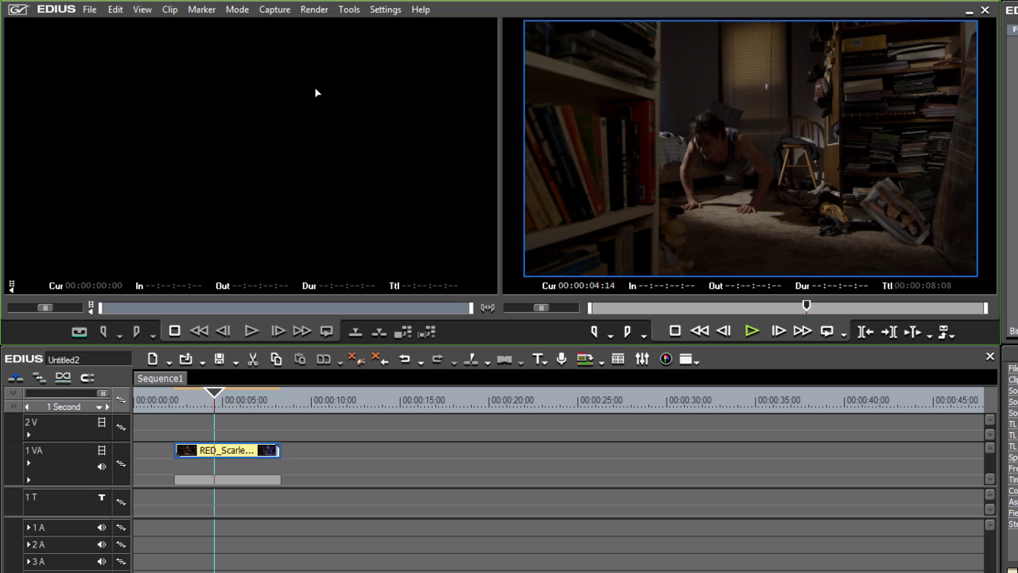
Reopen 4K Workflow.ezp from File > Recent Project
{"action": "left_click", "coordinate": [89, 10]}
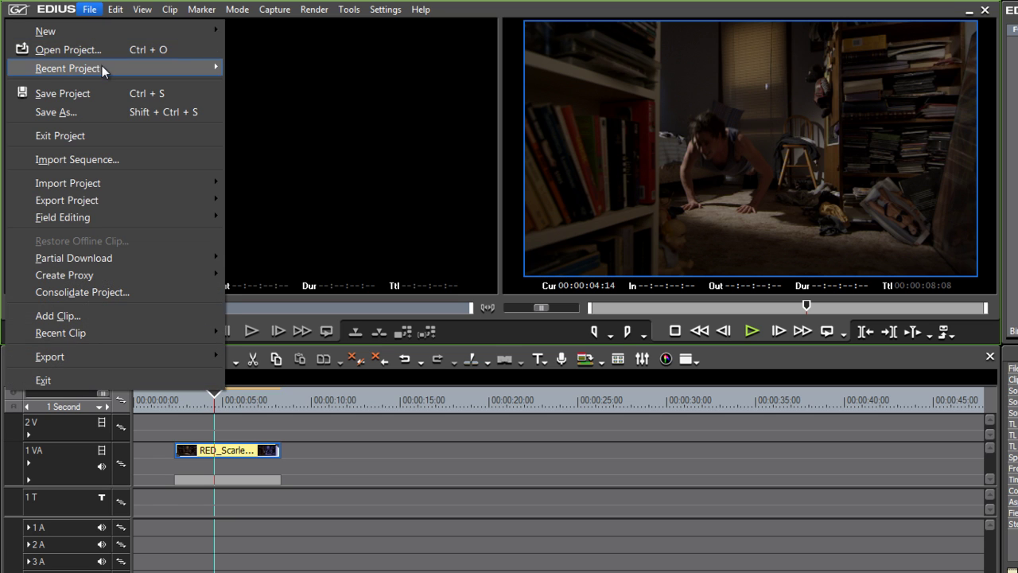
{"action": "mouse_move", "coordinate": [101, 68]}
{"action": "left_click", "coordinate": [322, 84]}
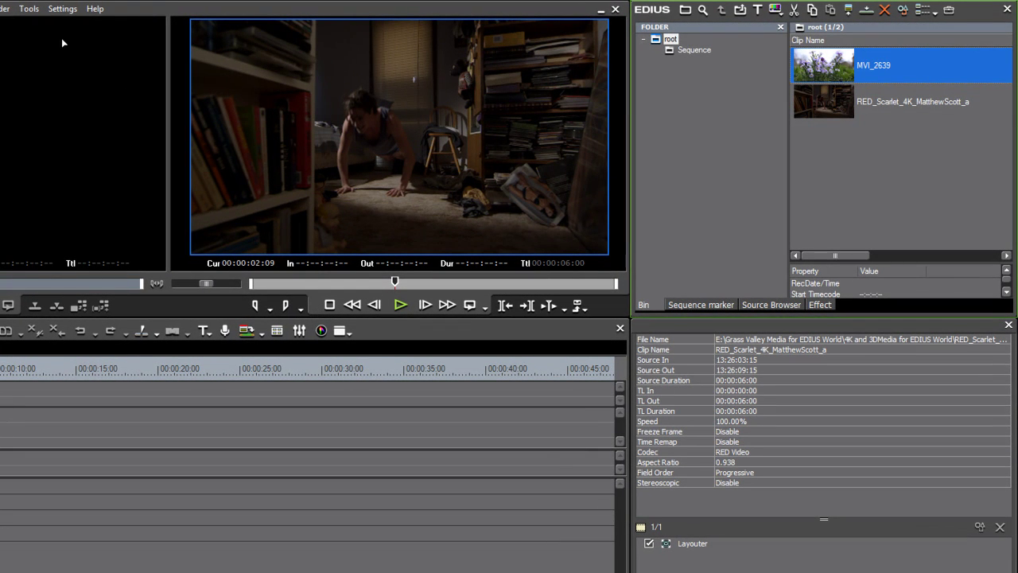
In Project Settings, change the current setting's Frame Size to 1920 x 1080 and apply
{"action": "left_click", "coordinate": [63, 8]}
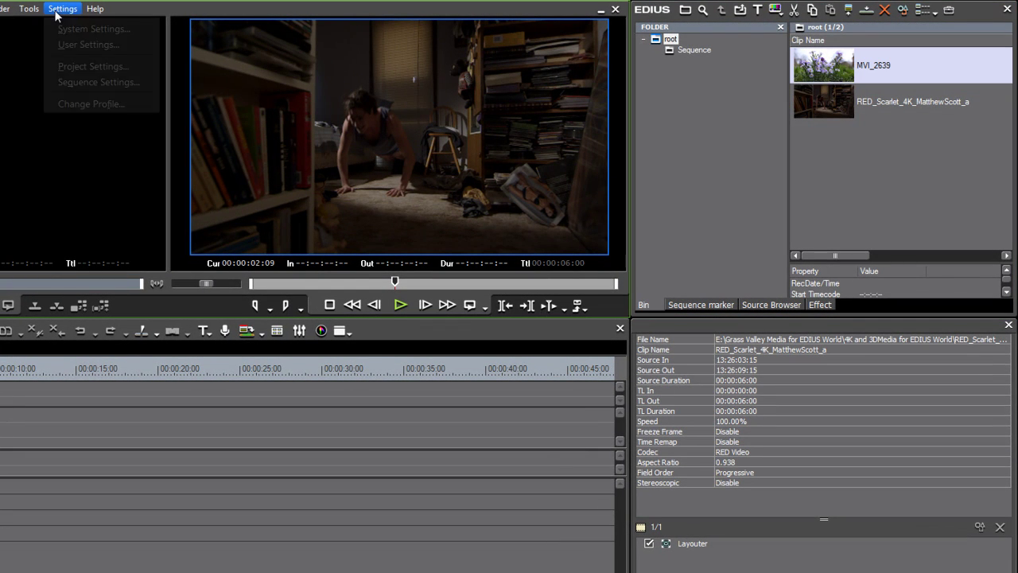
{"action": "left_click", "coordinate": [67, 67]}
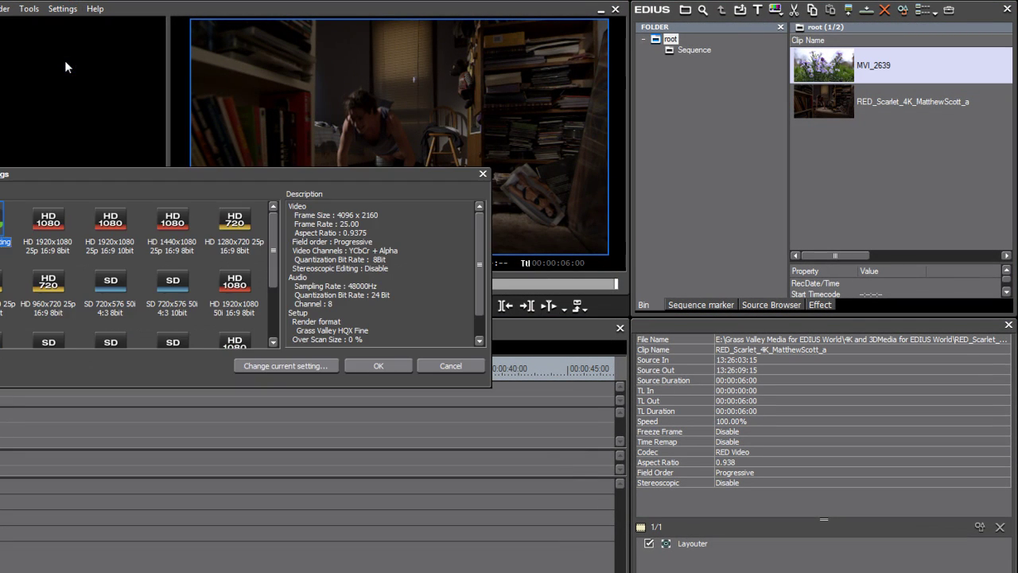
{"action": "left_click", "coordinate": [288, 367]}
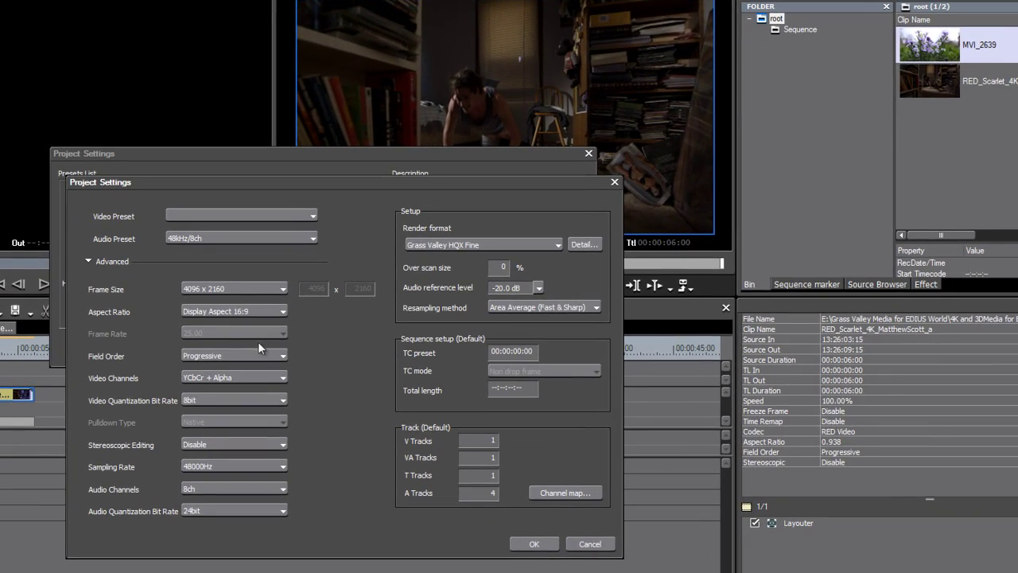
{"action": "left_click", "coordinate": [198, 291]}
{"action": "left_click", "coordinate": [230, 323]}
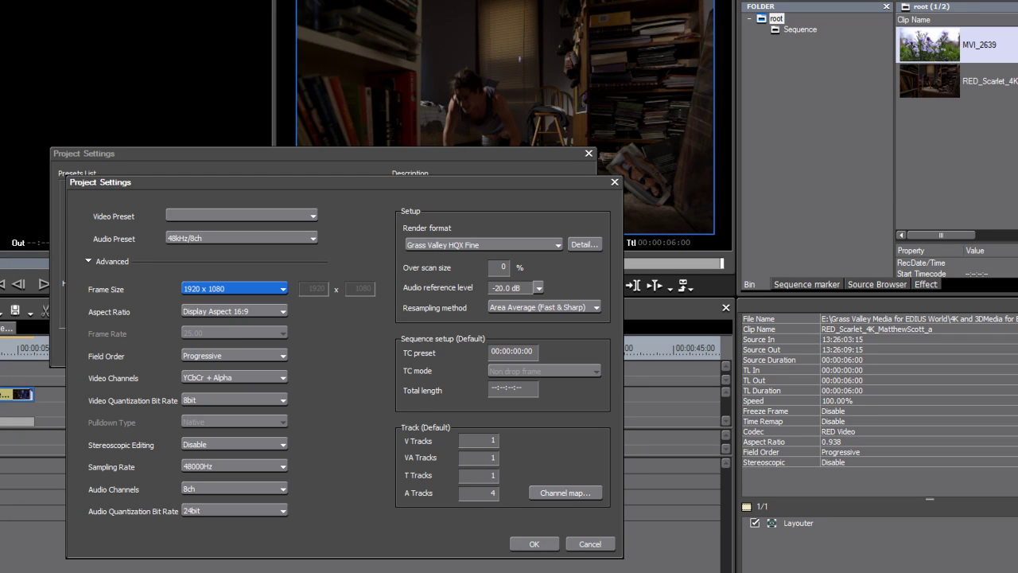
{"action": "left_click", "coordinate": [534, 543]}
{"action": "left_click", "coordinate": [466, 357]}
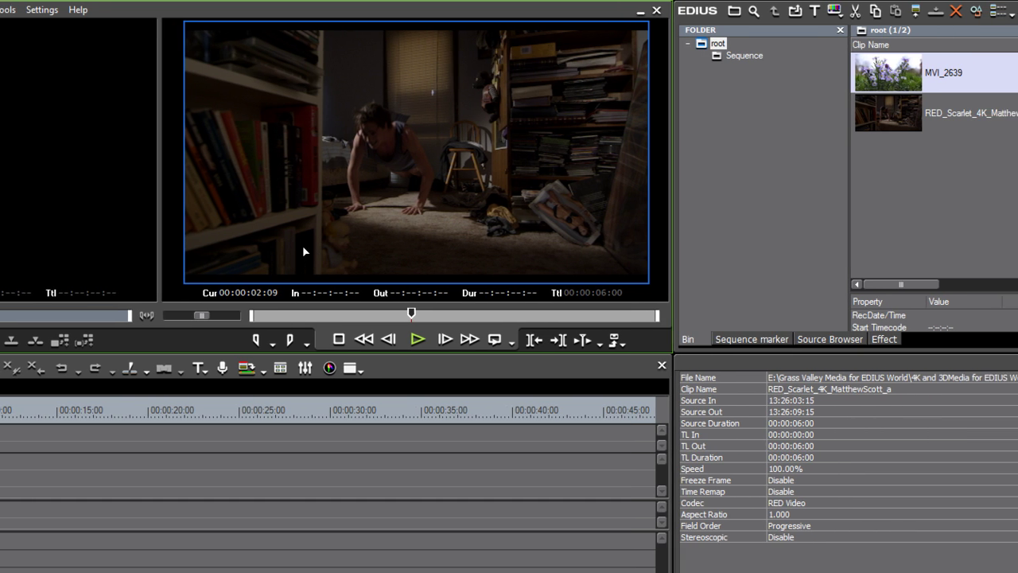
Add MVI_2639 to the 1 VA track after the RED clip, then park the playhead on the RED clip
{"action": "left_click_drag", "start_coordinate": [802, 73], "coordinate": [0, 477]}
{"action": "left_click", "coordinate": [137, 420]}
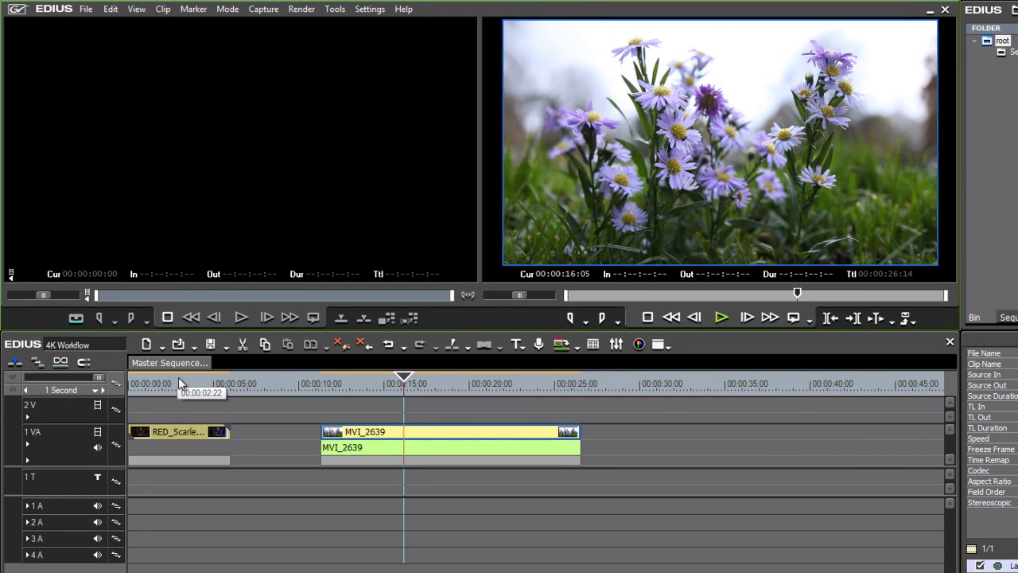
{"action": "left_click", "coordinate": [182, 383]}
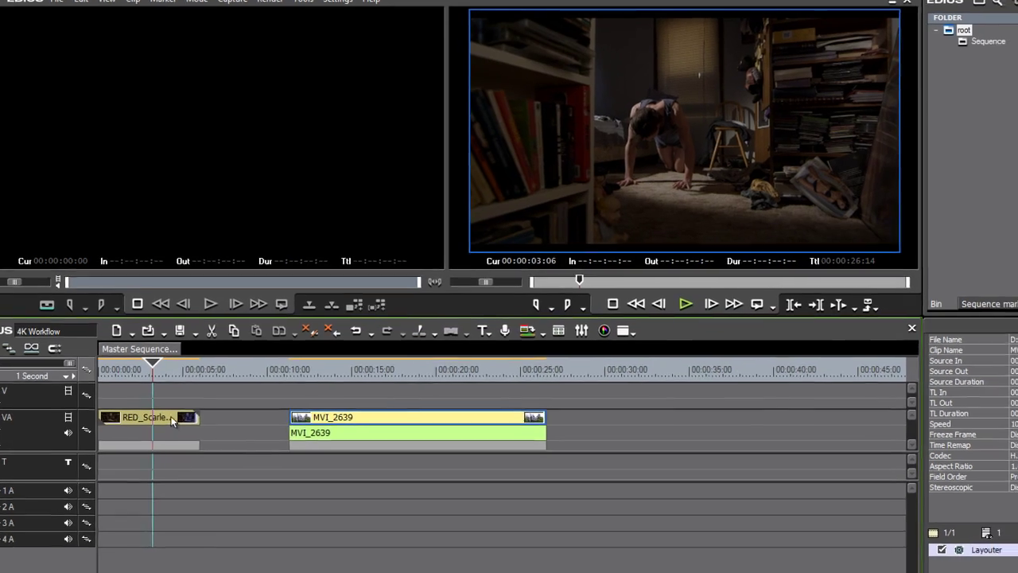
{"action": "left_click", "coordinate": [221, 431]}
{"action": "double_click", "coordinate": [846, 485]}
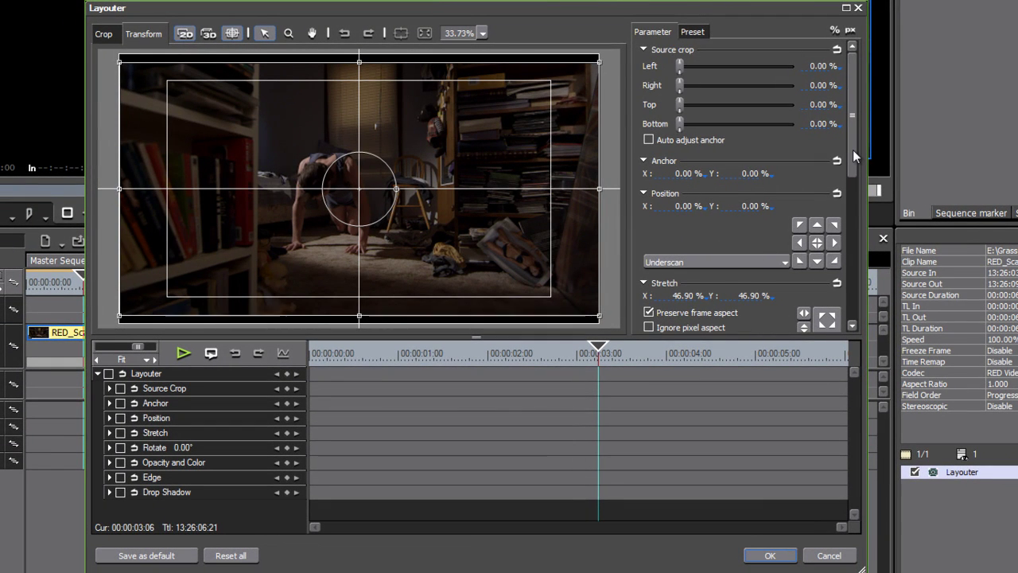
{"action": "left_click_drag", "start_coordinate": [853, 149], "coordinate": [853, 186]}
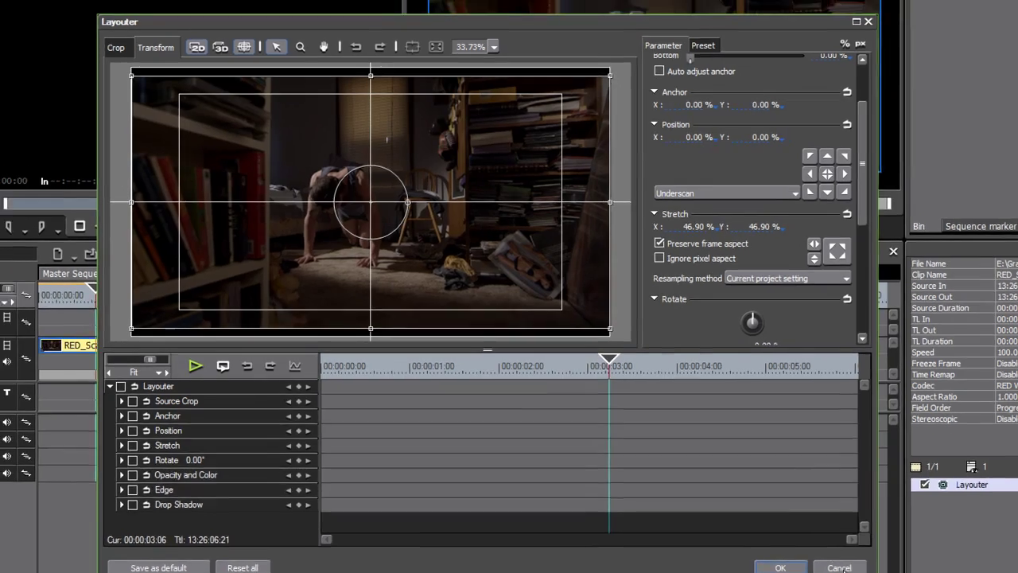
Close Layouter unchanged, then set the project Frame Size to 4096 x 2160 under Advanced
{"action": "key", "text": "Return"}
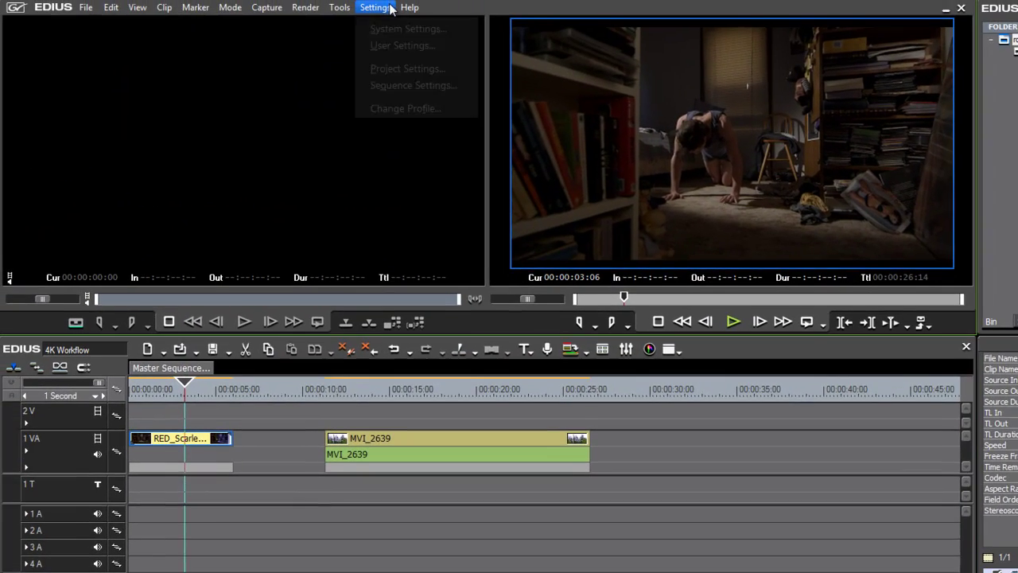
{"action": "left_click", "coordinate": [393, 68]}
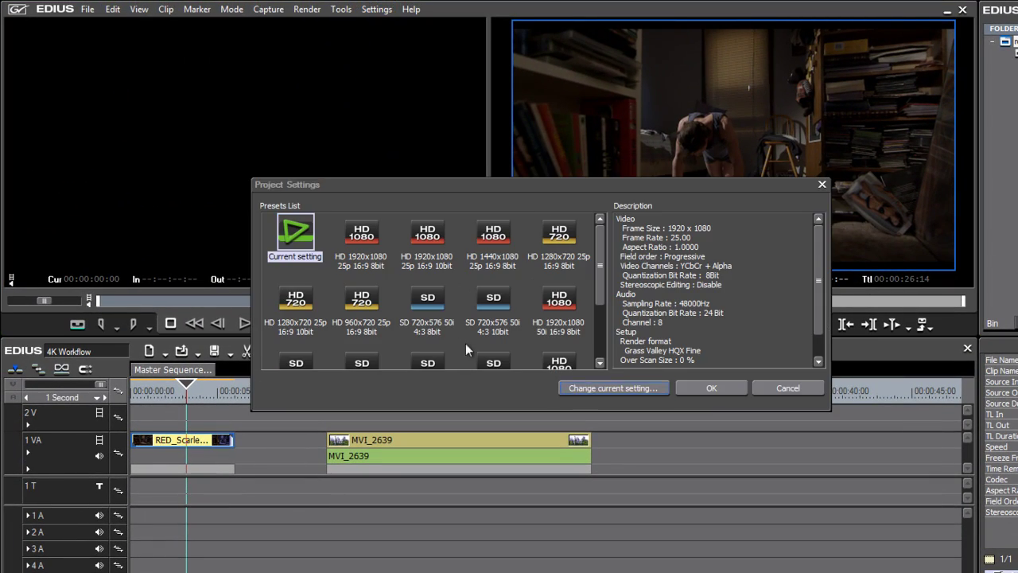
{"action": "key", "text": "Return"}
{"action": "left_click", "coordinate": [301, 290]}
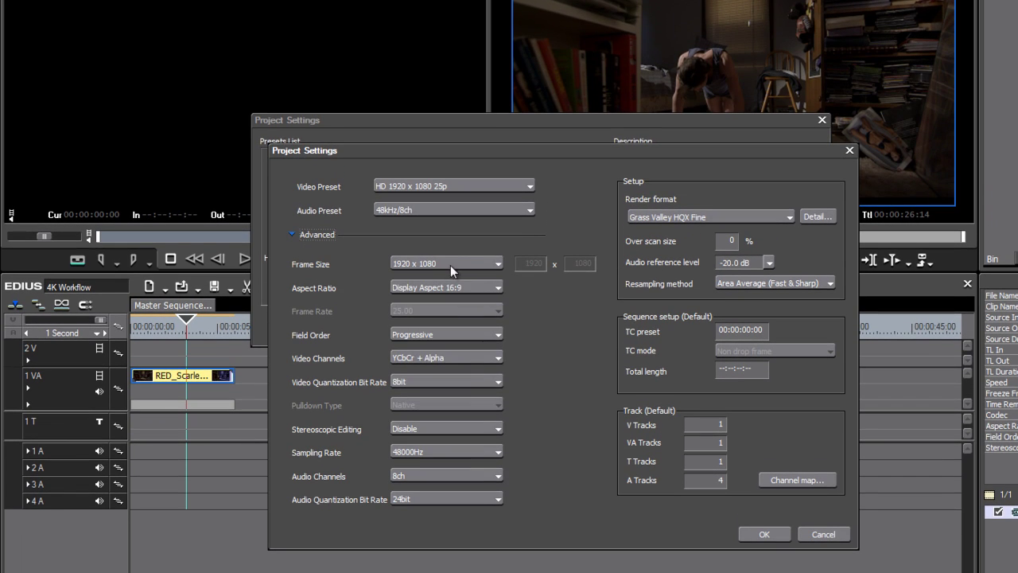
{"action": "left_click", "coordinate": [449, 263]}
{"action": "left_click", "coordinate": [452, 277]}
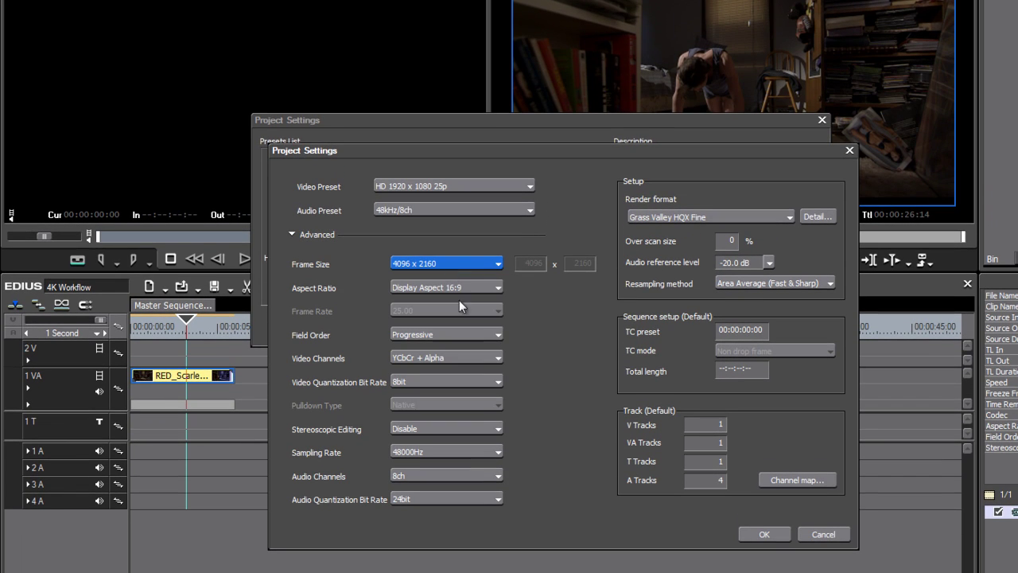
{"action": "left_click", "coordinate": [749, 527]}
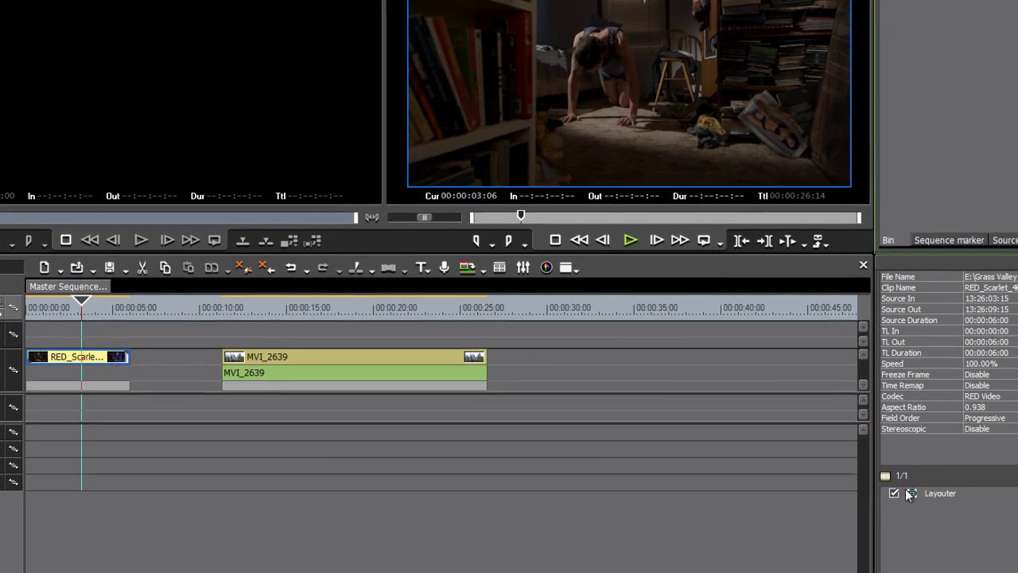
{"action": "double_click", "coordinate": [944, 490]}
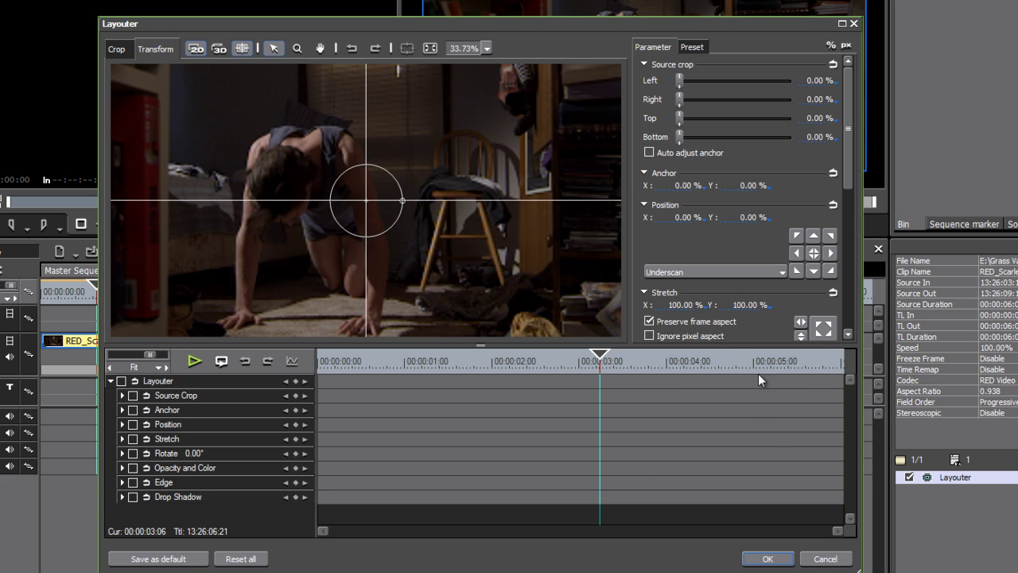
{"action": "left_click", "coordinate": [784, 557]}
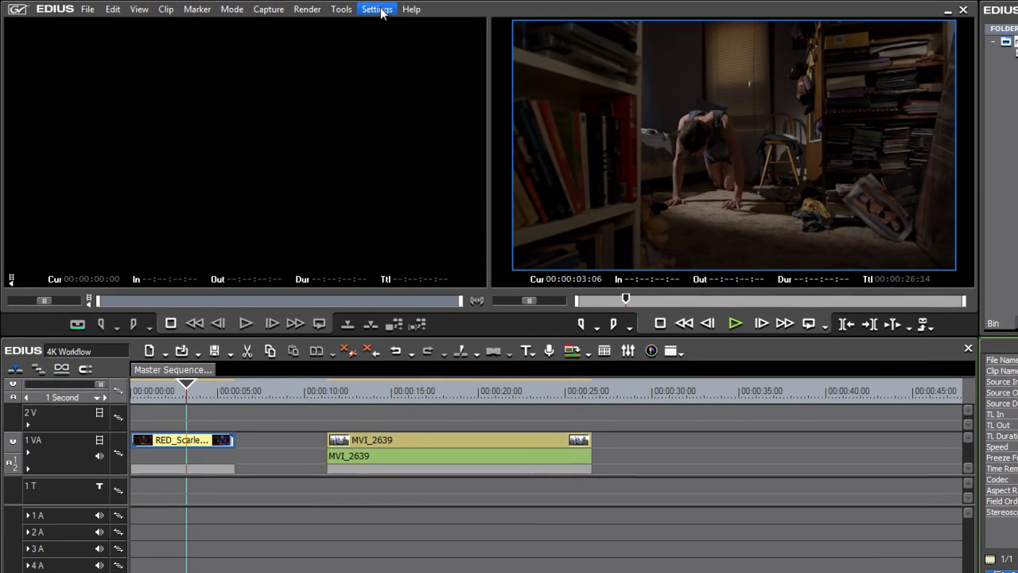
In Project Settings, change the current setting's Frame Size to 1920 x 1080 and close both dialogs
{"action": "left_click", "coordinate": [379, 10]}
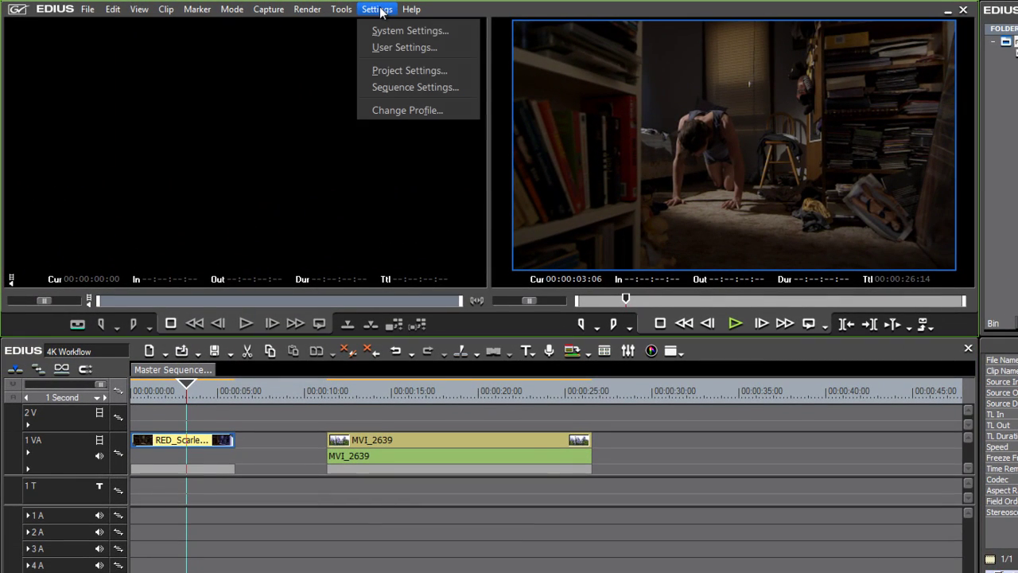
{"action": "left_click", "coordinate": [380, 69]}
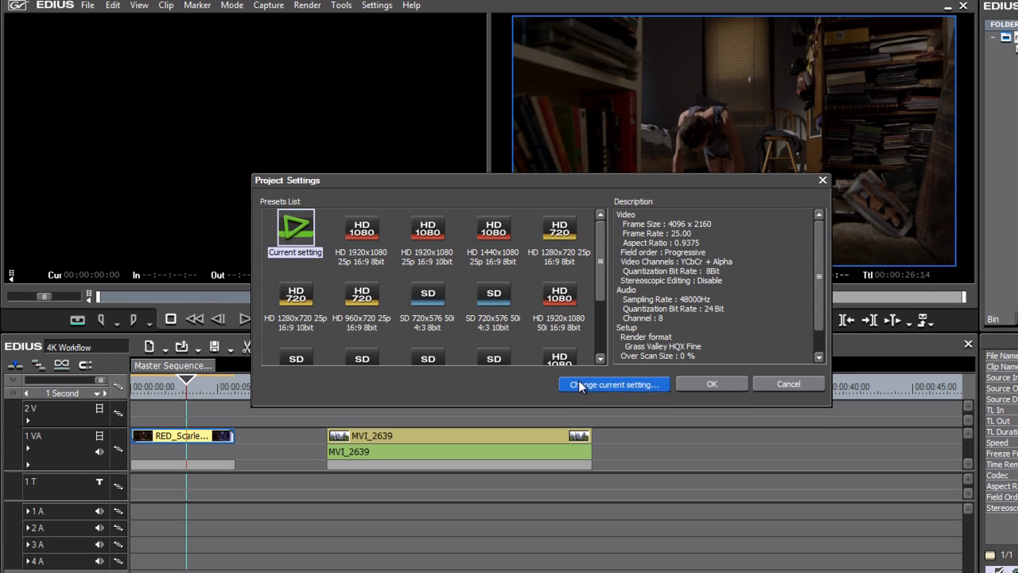
{"action": "left_click", "coordinate": [581, 388]}
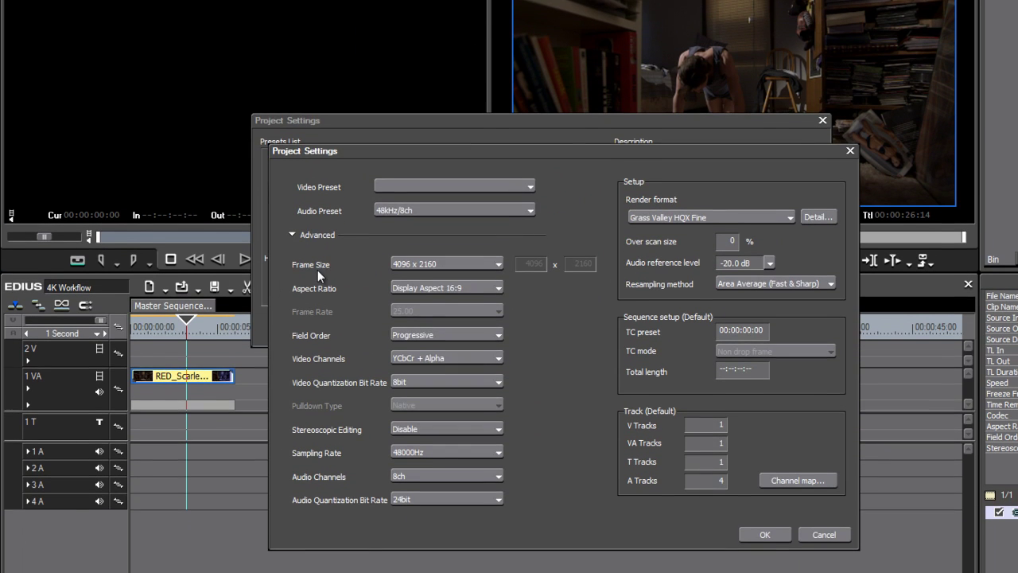
{"action": "left_click", "coordinate": [447, 264]}
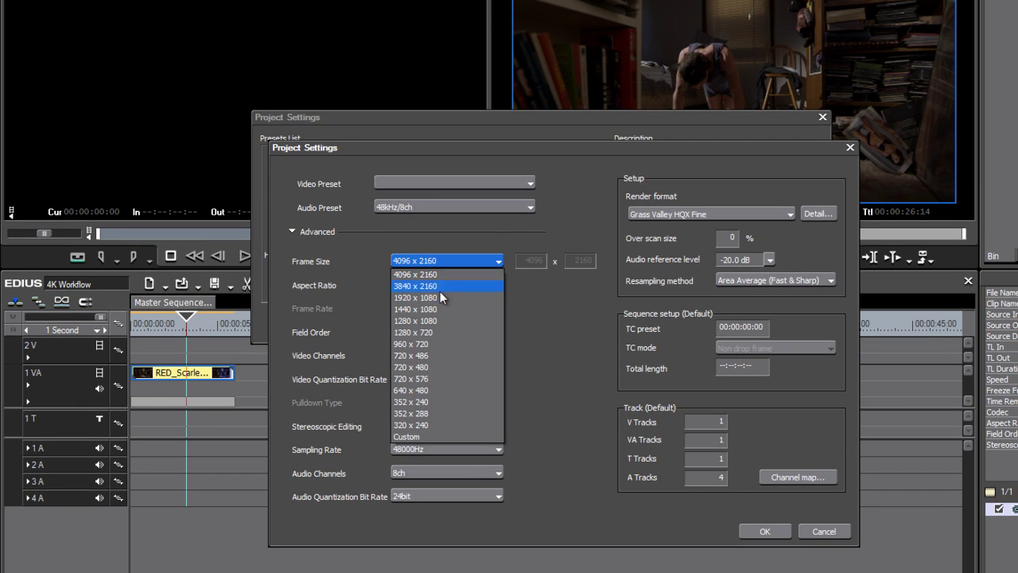
{"action": "left_click", "coordinate": [440, 299]}
{"action": "left_click", "coordinate": [766, 531]}
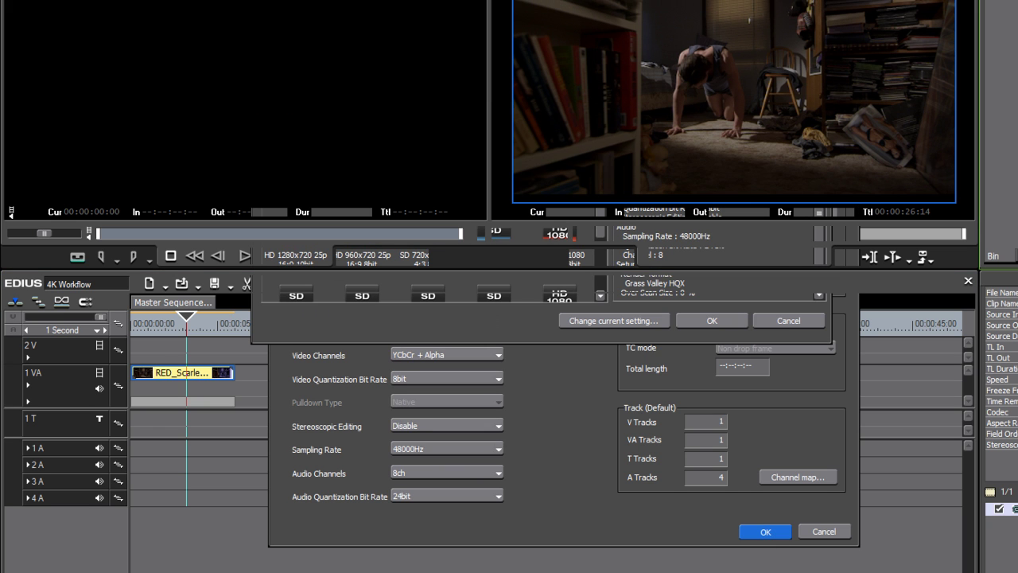
{"action": "left_click", "coordinate": [709, 321]}
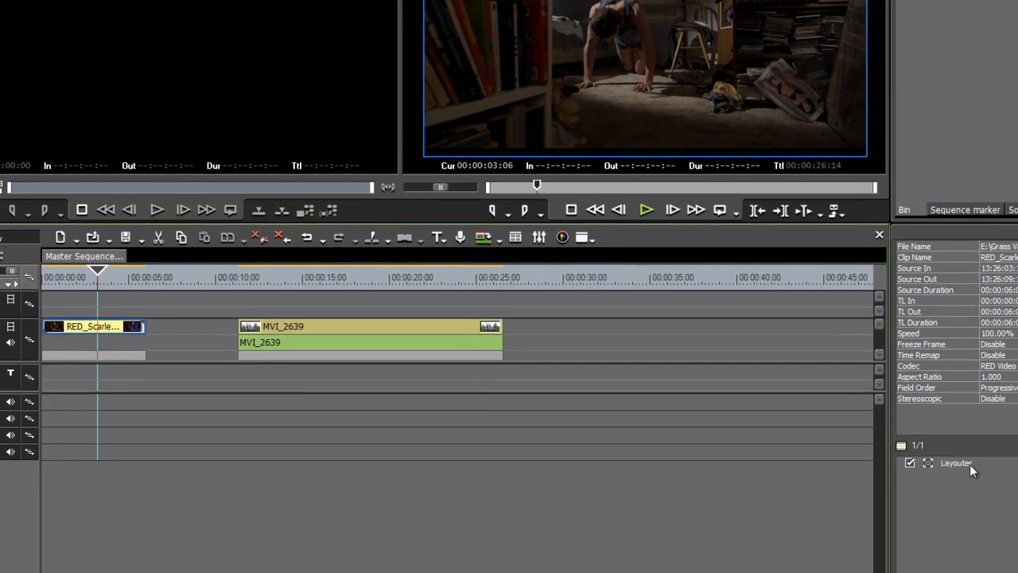
Open the RED clip's Layouter, set Stretch X to 100 %, zoom the preview out, and apply
{"action": "left_click", "coordinate": [1015, 511]}
{"action": "double_click", "coordinate": [952, 461]}
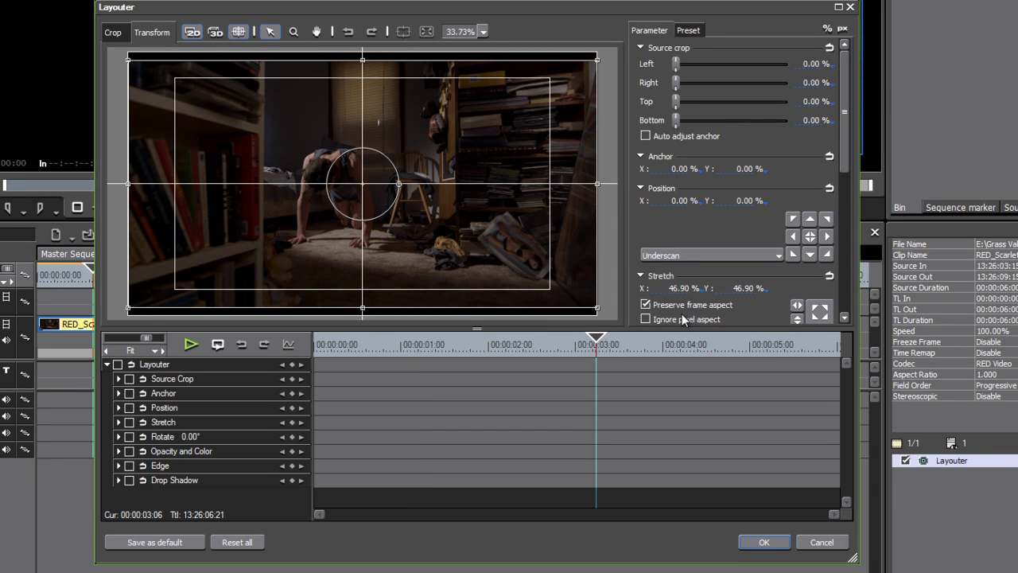
{"action": "left_click", "coordinate": [678, 288]}
{"action": "type", "text": "100"}
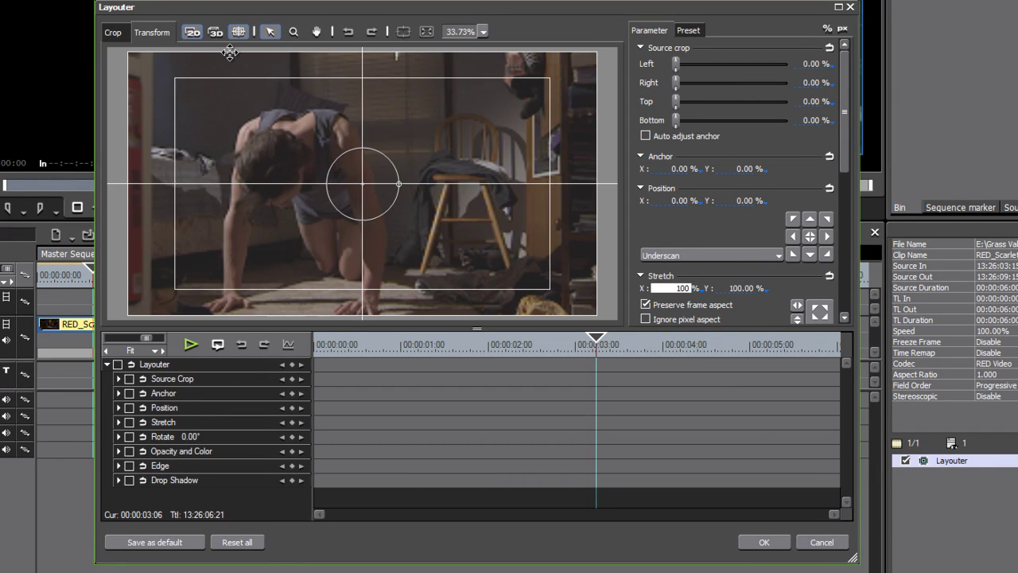
{"action": "left_click", "coordinate": [294, 31]}
{"action": "scroll", "coordinate": [481, 204], "scroll_direction": "down", "scroll_amount": 2}
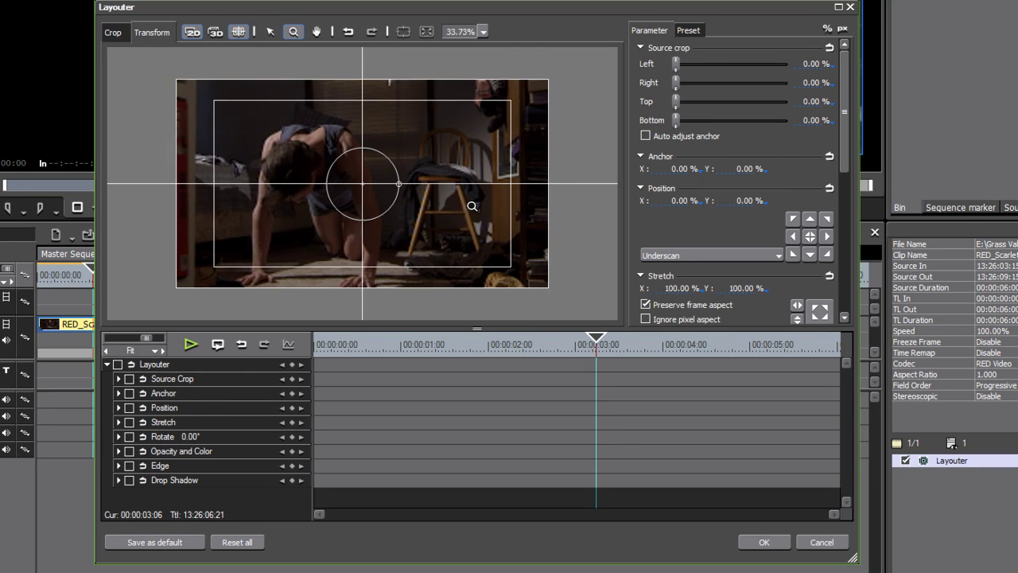
{"action": "left_click", "coordinate": [778, 548]}
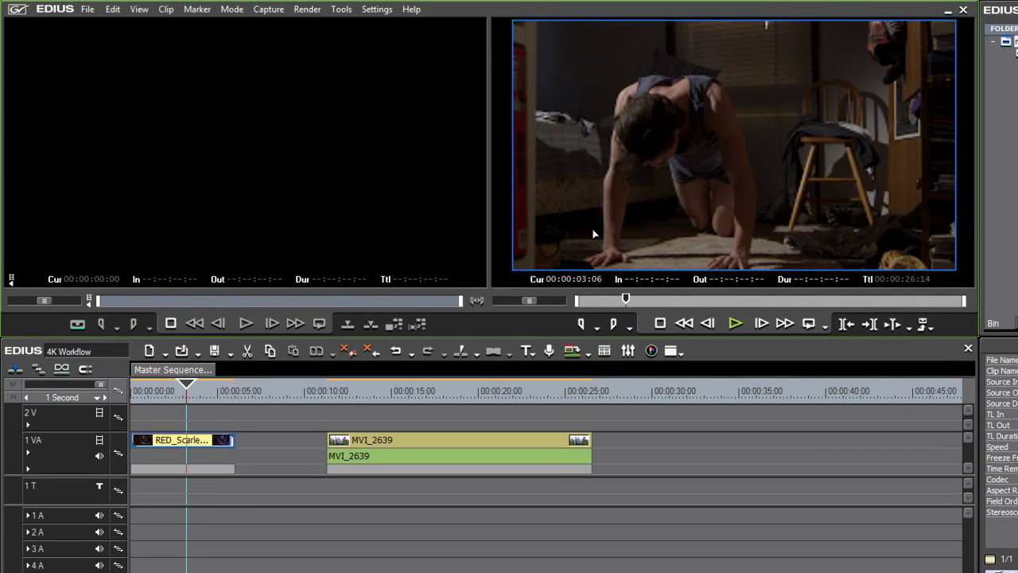
Drag the RED clip's Layouter into the My FX folder and name the preset 'Layouter full res'
{"action": "left_click", "coordinate": [450, 390]}
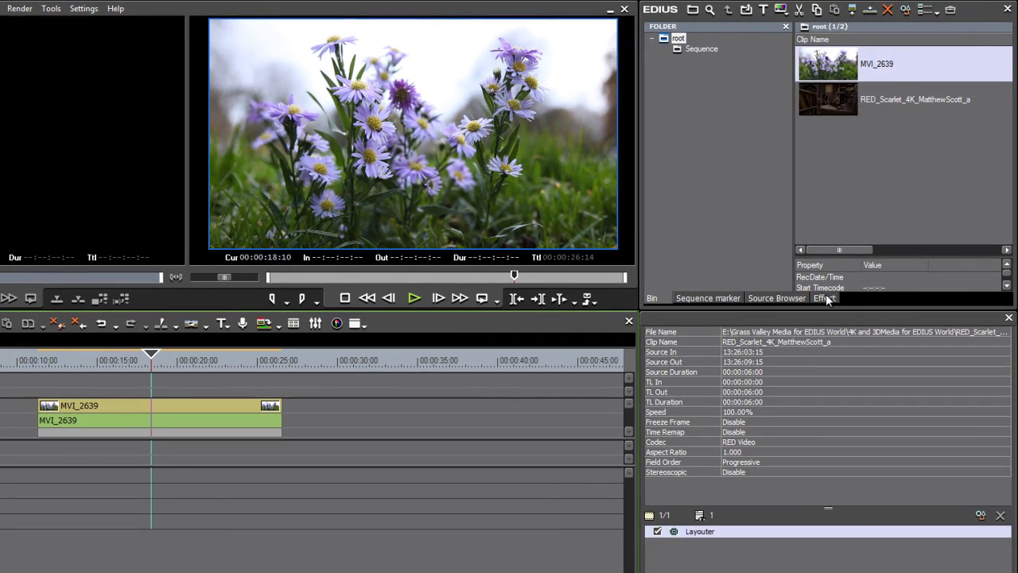
{"action": "left_click", "coordinate": [824, 299]}
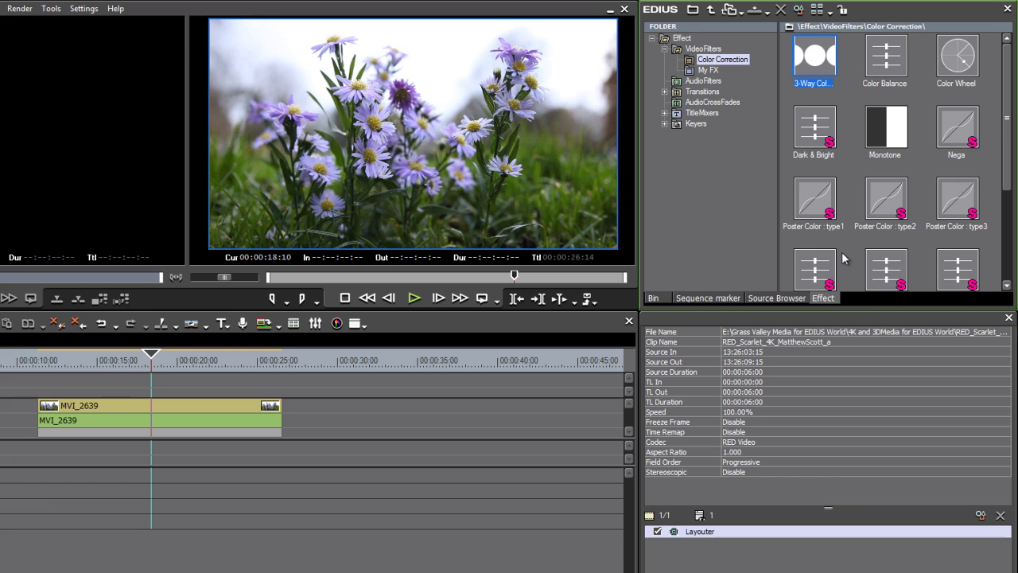
{"action": "left_click", "coordinate": [704, 70]}
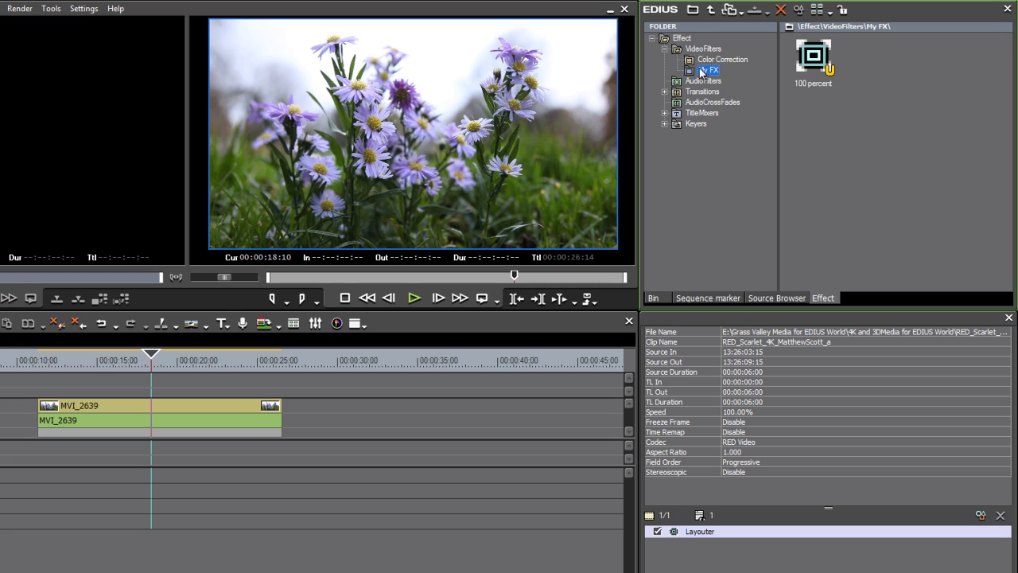
{"action": "right_click", "coordinate": [699, 175]}
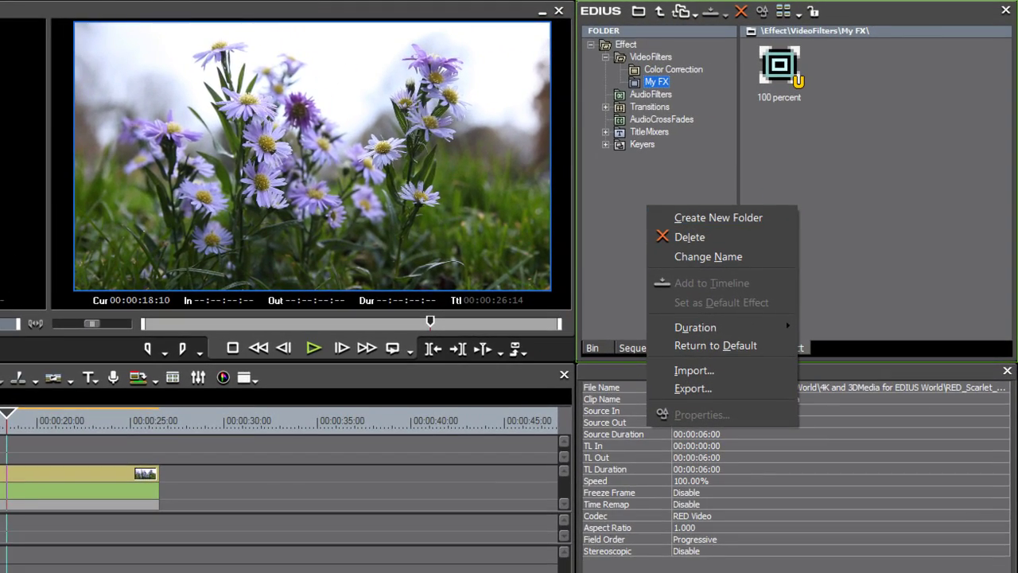
{"action": "left_click", "coordinate": [675, 572]}
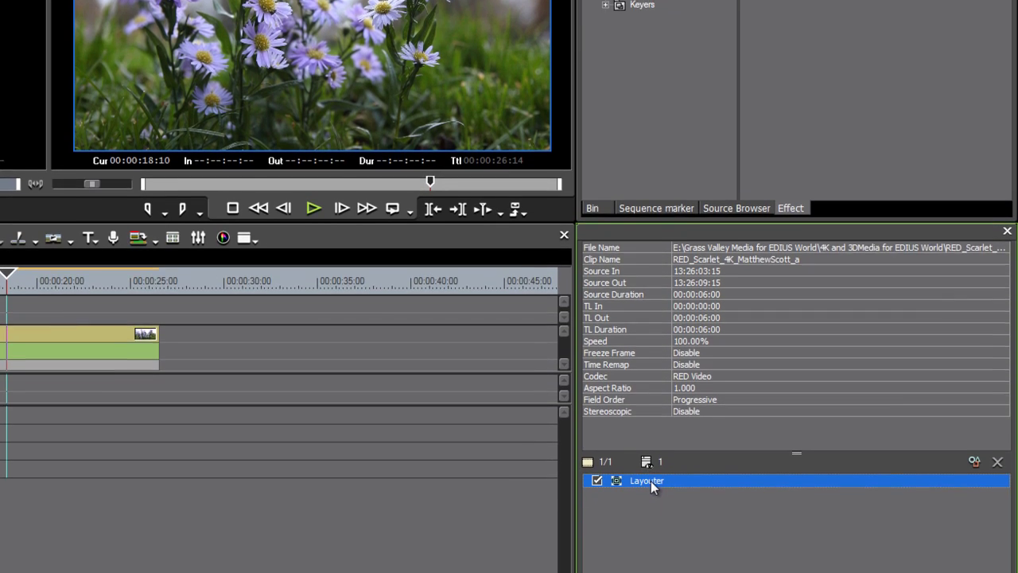
{"action": "left_click_drag", "start_coordinate": [650, 538], "coordinate": [853, 101]}
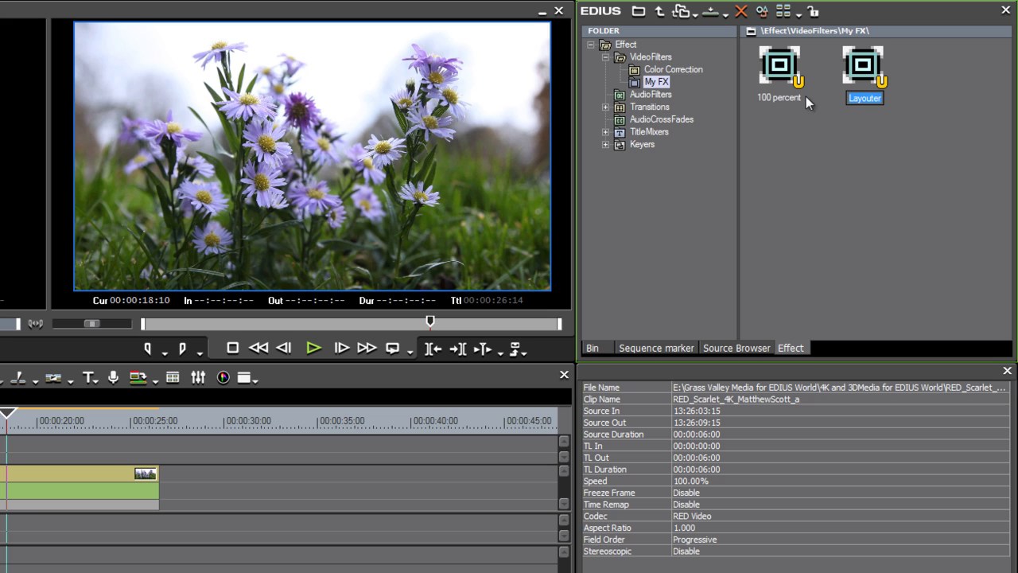
{"action": "left_click", "coordinate": [862, 163]}
{"action": "type", "text": "full re"}
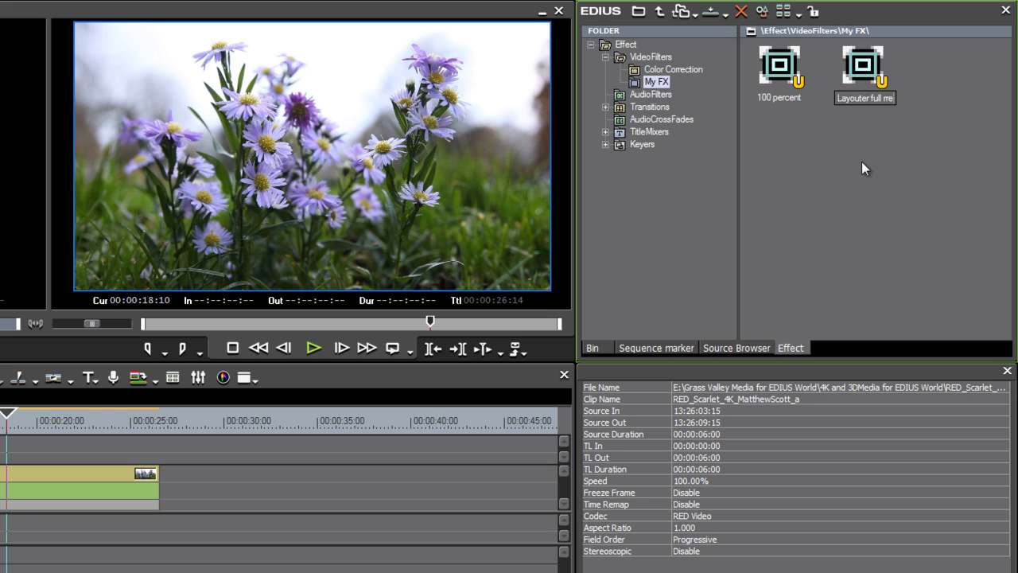
{"action": "type", "text": "s"}
{"action": "key", "text": "Return"}
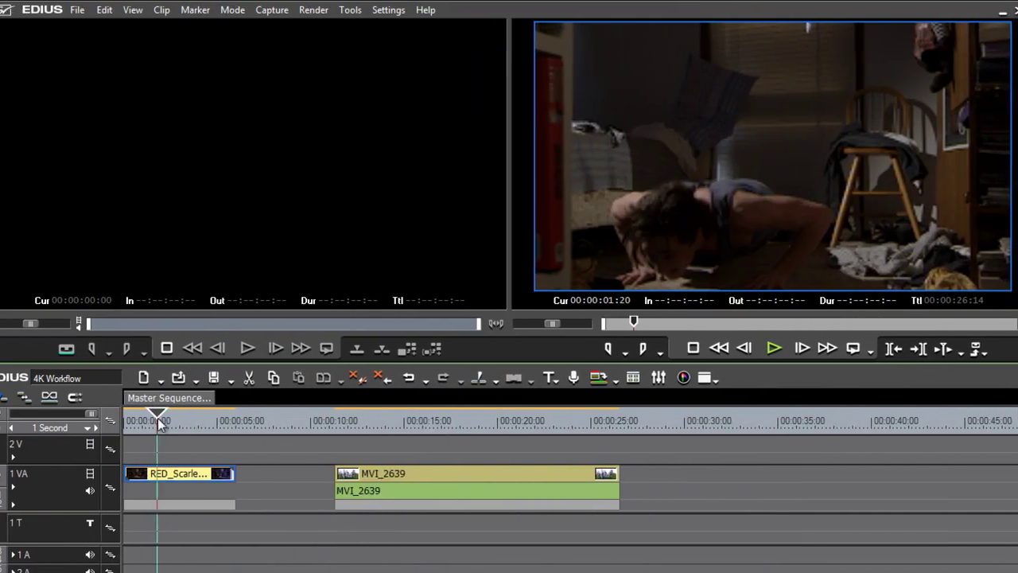
{"action": "left_click_drag", "start_coordinate": [159, 424], "coordinate": [297, 435]}
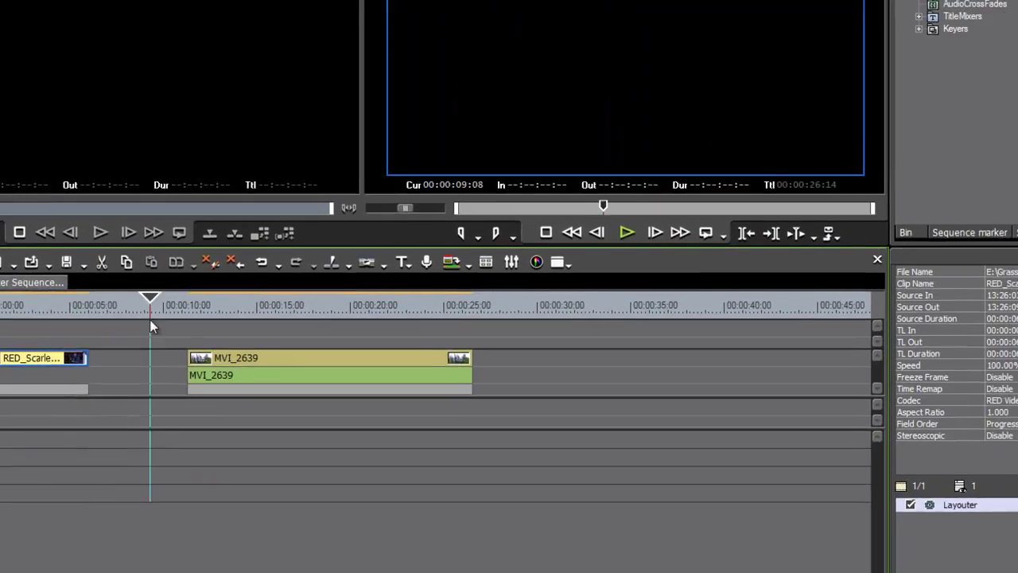
{"action": "left_click_drag", "start_coordinate": [151, 327], "coordinate": [41, 323]}
{"action": "left_click", "coordinate": [1014, 506]}
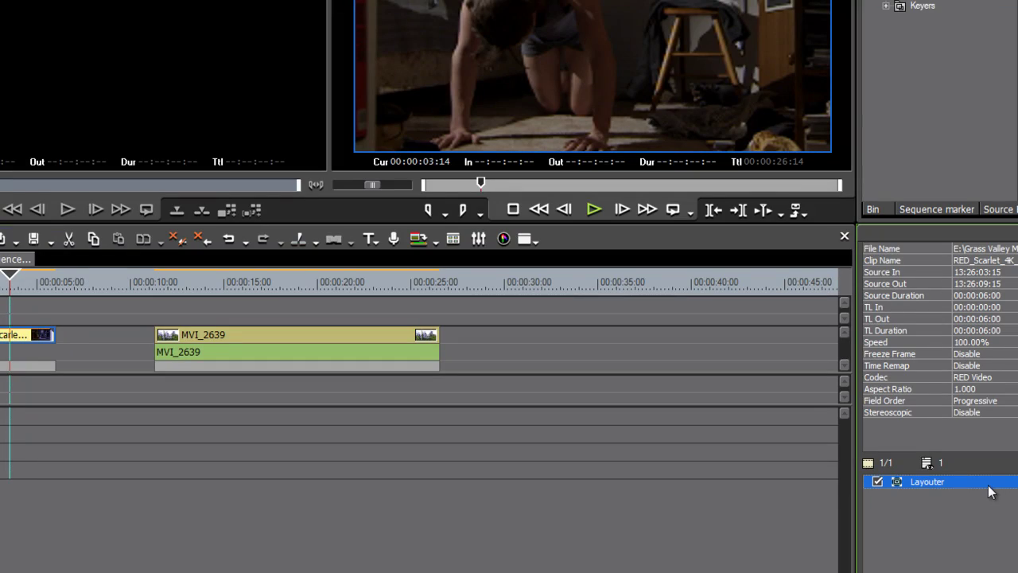
{"action": "double_click", "coordinate": [991, 491]}
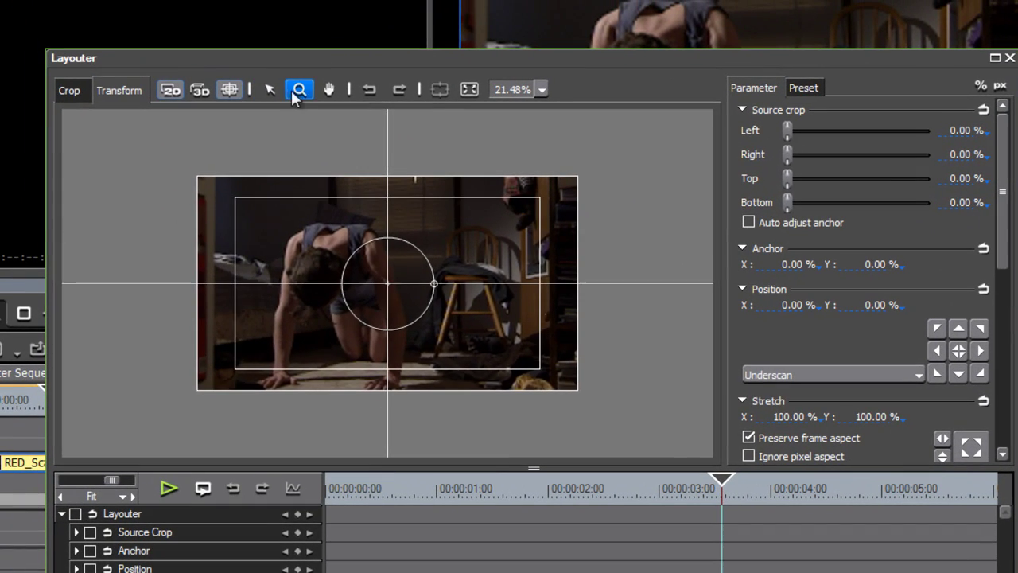
{"action": "left_click", "coordinate": [299, 89]}
{"action": "scroll", "coordinate": [407, 289], "scroll_direction": "down", "scroll_amount": 3}
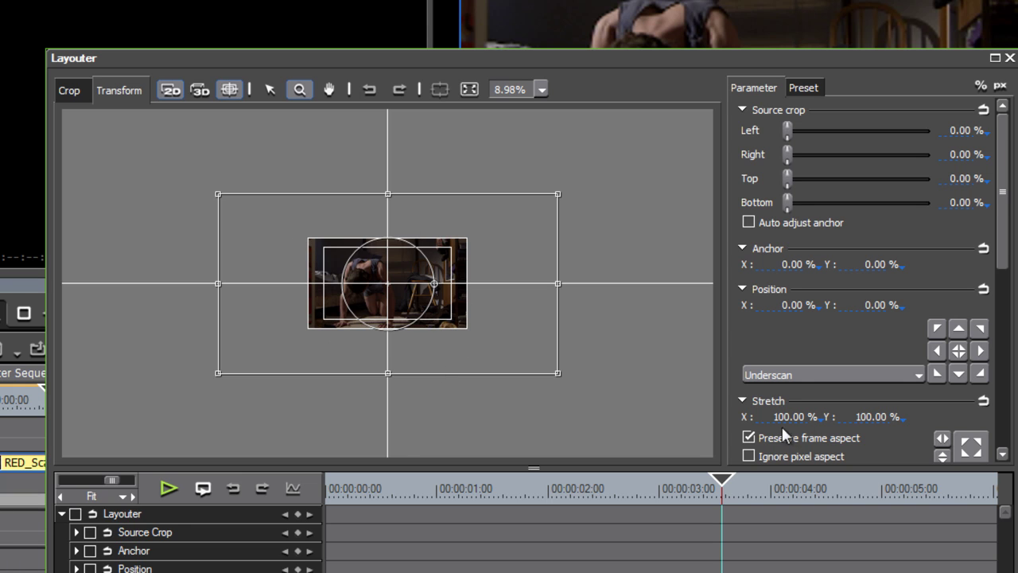
{"action": "left_click_drag", "start_coordinate": [797, 415], "coordinate": [747, 417]}
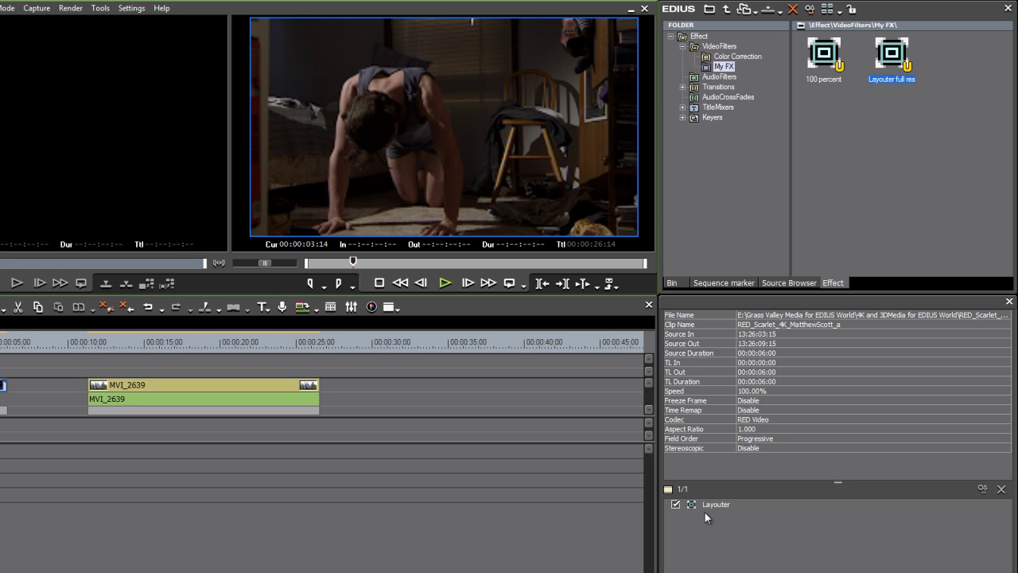
{"action": "left_click", "coordinate": [713, 504]}
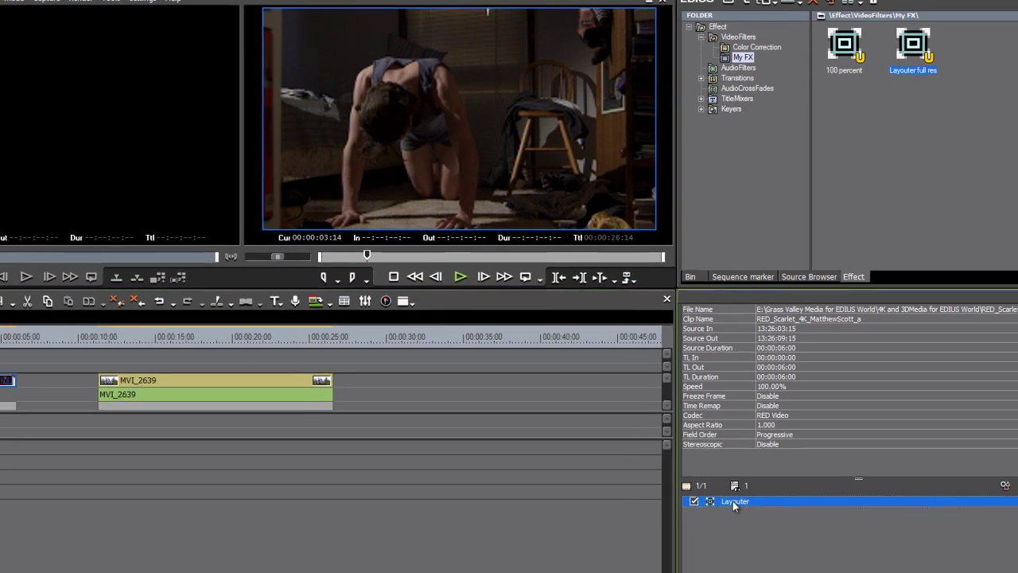
{"action": "double_click", "coordinate": [733, 501]}
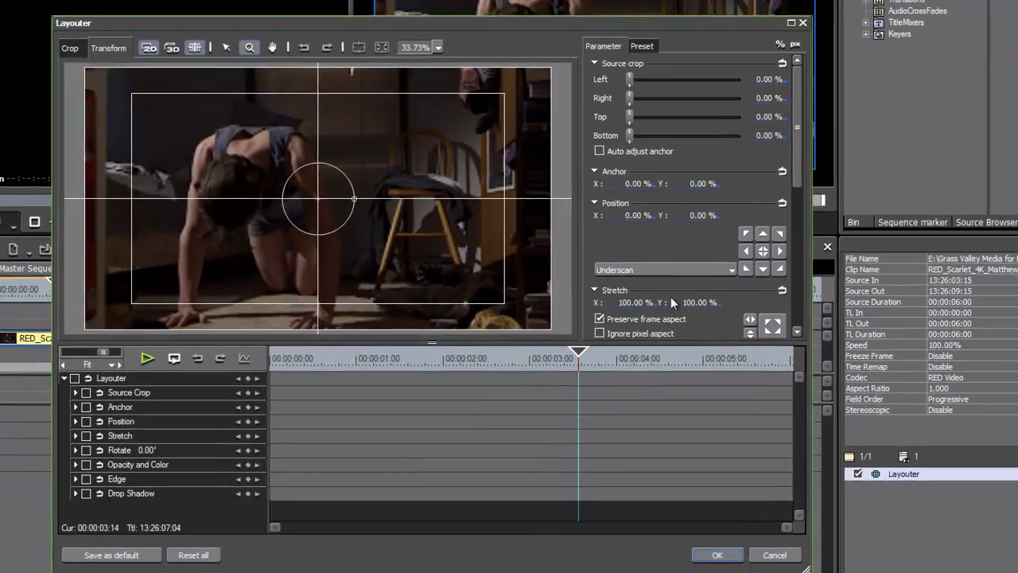
{"action": "left_click_drag", "start_coordinate": [636, 300], "coordinate": [636, 553]}
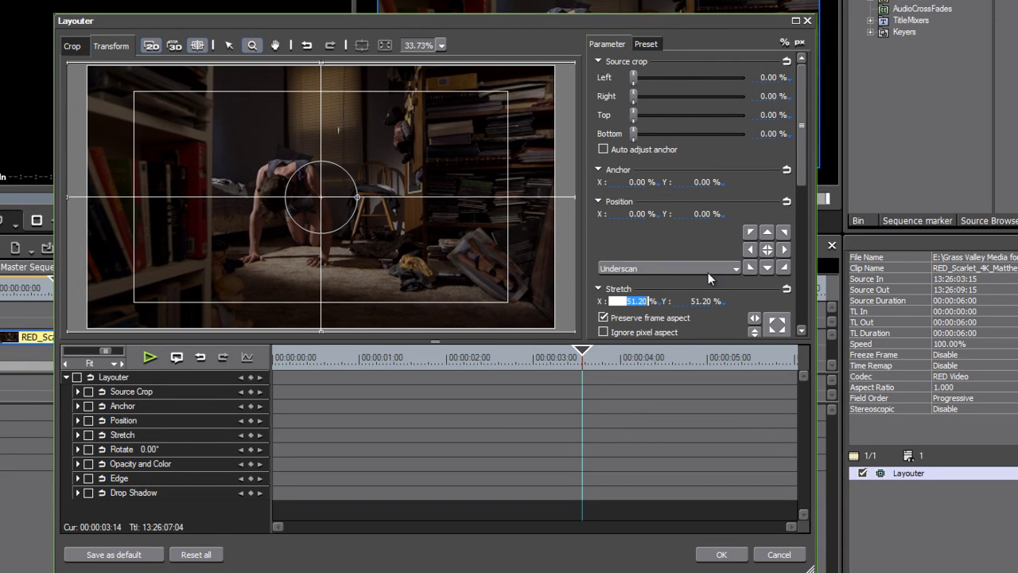
{"action": "left_click_drag", "start_coordinate": [804, 178], "coordinate": [792, 249]}
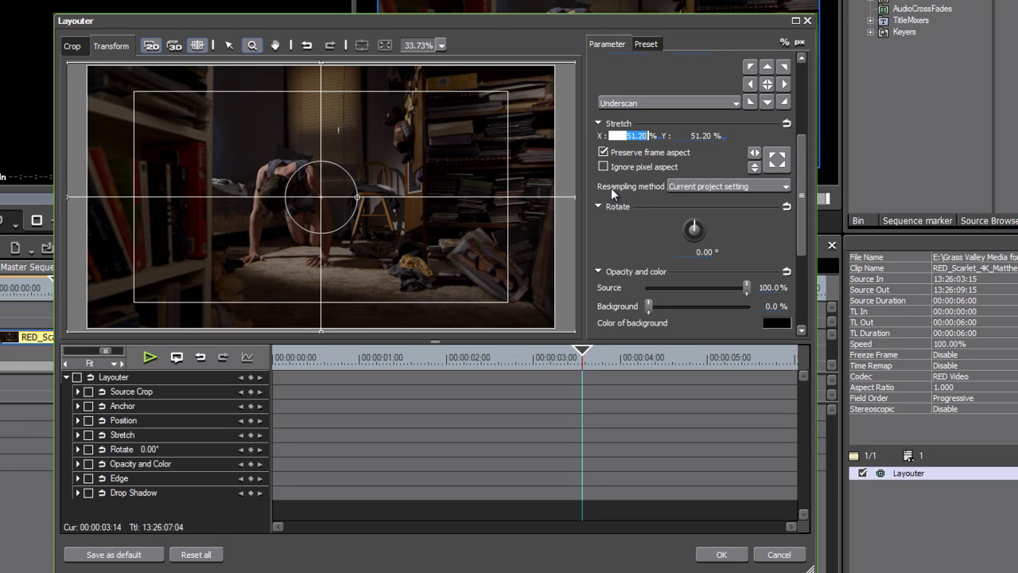
{"action": "left_click", "coordinate": [696, 188]}
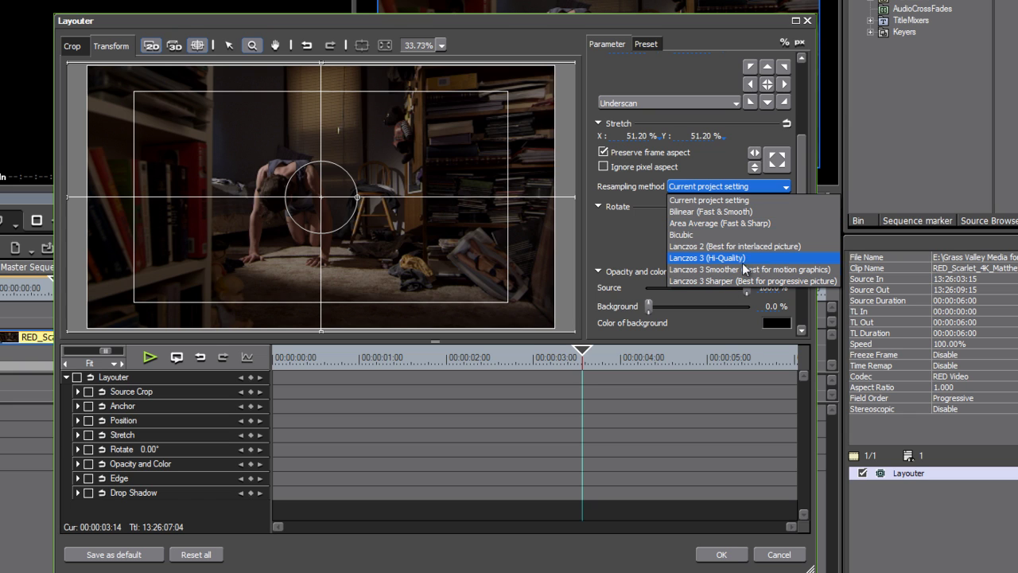
{"action": "left_click", "coordinate": [778, 554]}
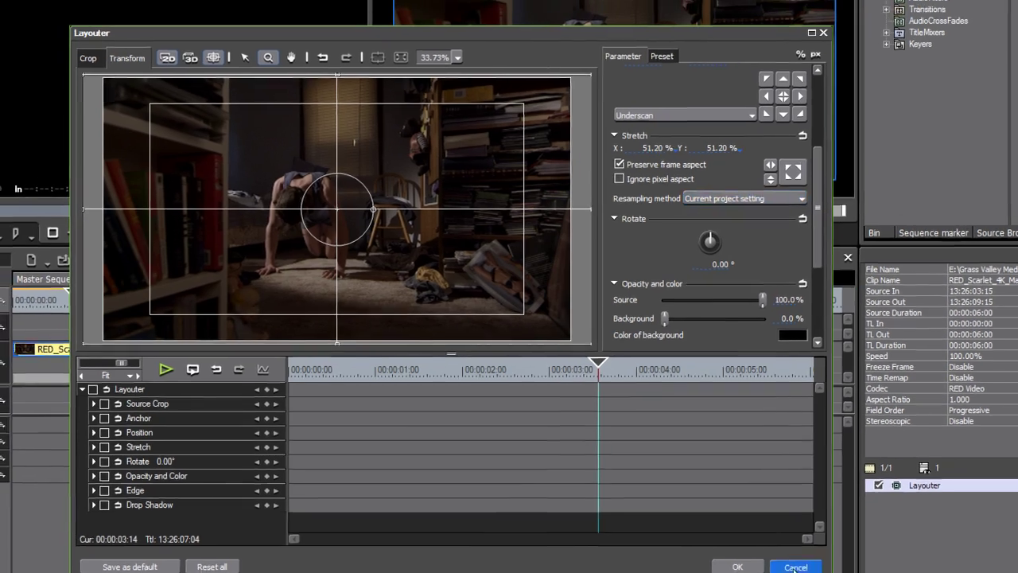
Close Layouter unchanged and set the project frame size to 4096 x 2160 with Area Average resampling
{"action": "left_click", "coordinate": [779, 554]}
{"action": "left_click", "coordinate": [372, 7]}
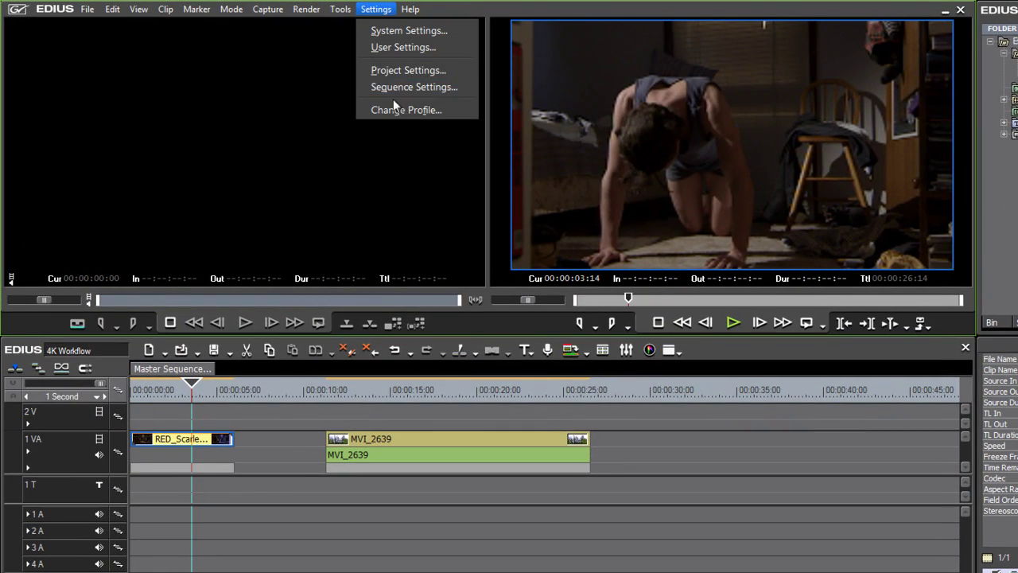
{"action": "left_click", "coordinate": [398, 69]}
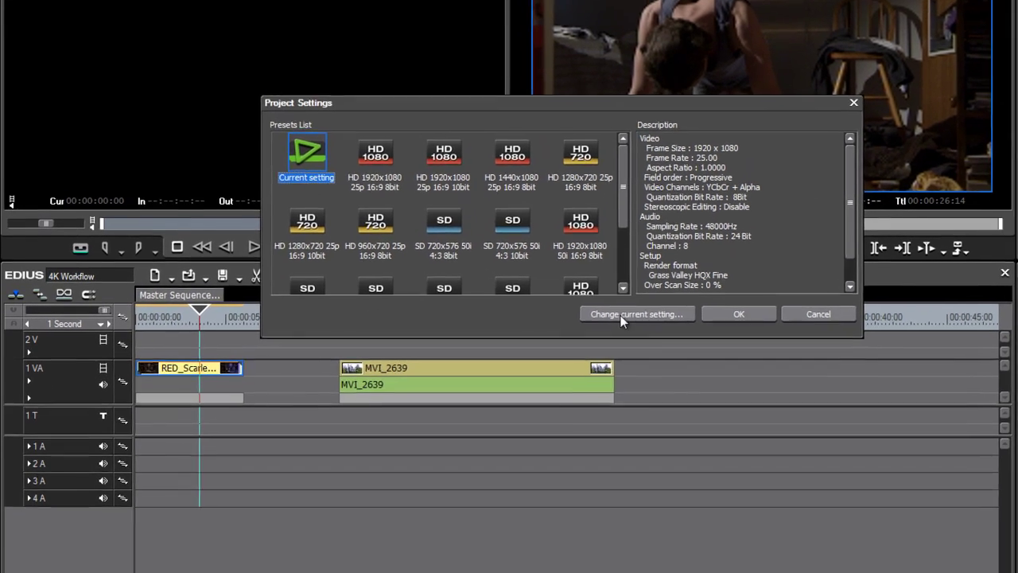
{"action": "left_click", "coordinate": [620, 315]}
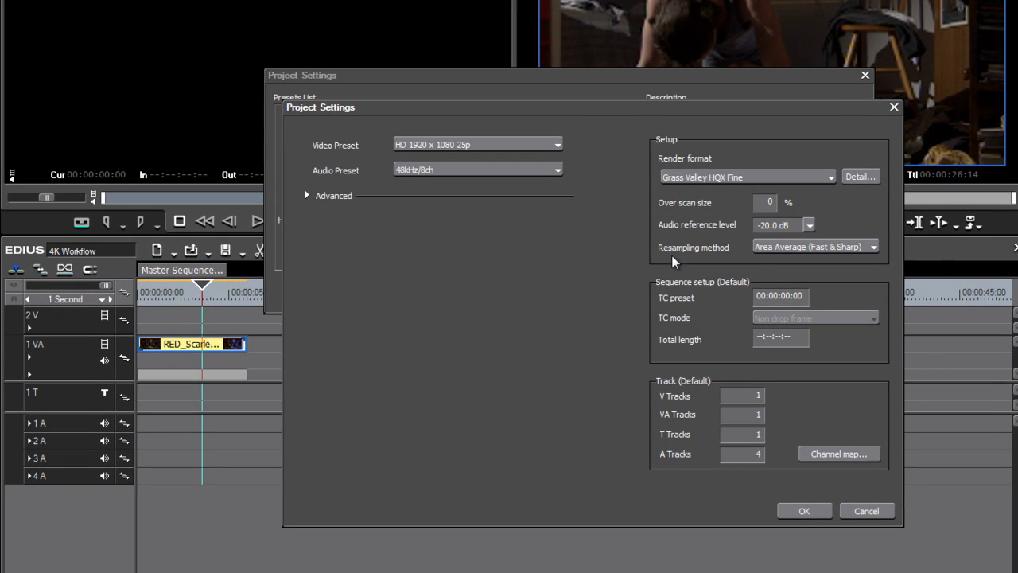
{"action": "left_click", "coordinate": [781, 274]}
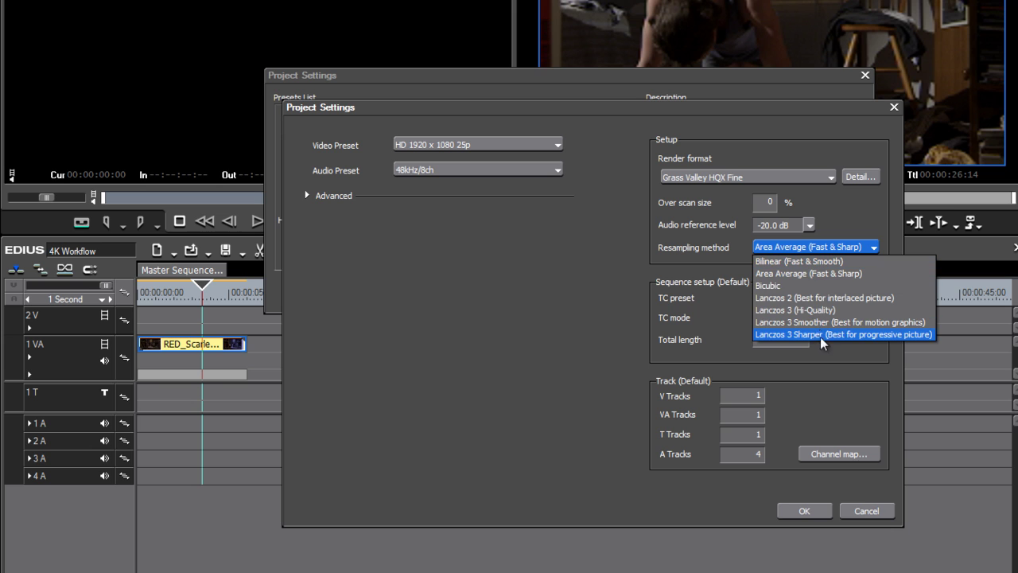
{"action": "left_click", "coordinate": [847, 223]}
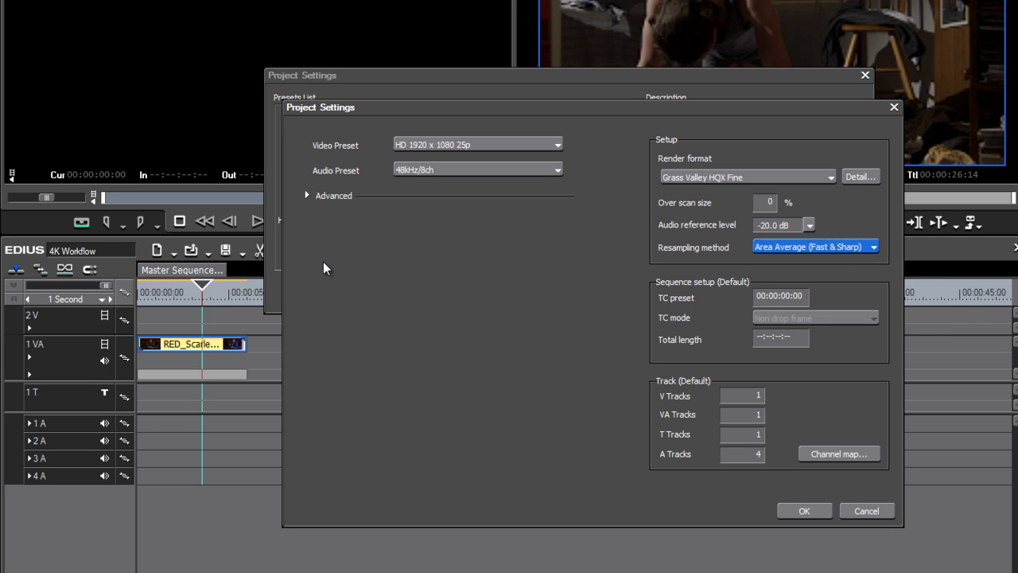
{"action": "left_click", "coordinate": [330, 195]}
{"action": "left_click", "coordinate": [504, 226]}
{"action": "left_click", "coordinate": [489, 236]}
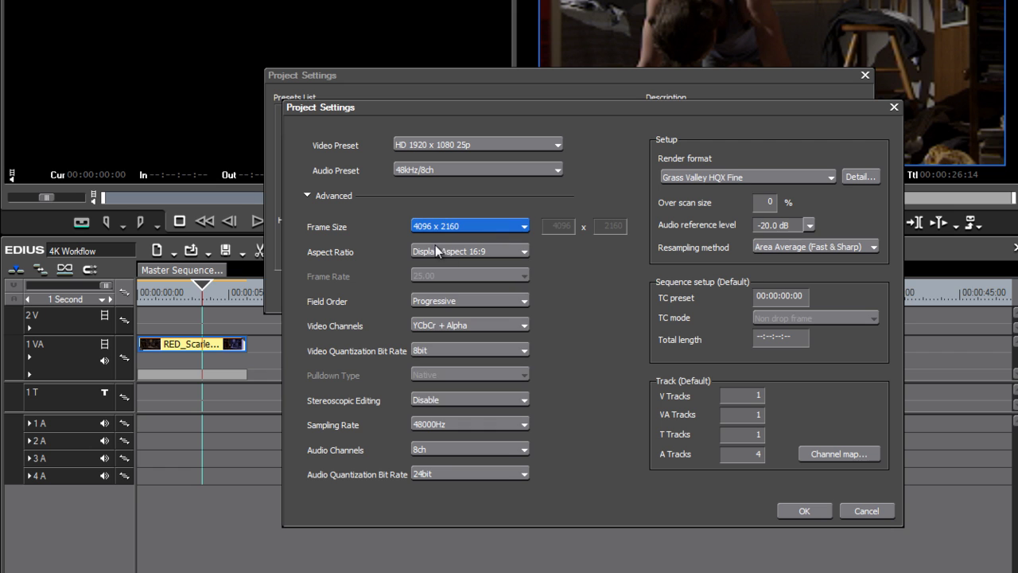
{"action": "left_click", "coordinate": [800, 510]}
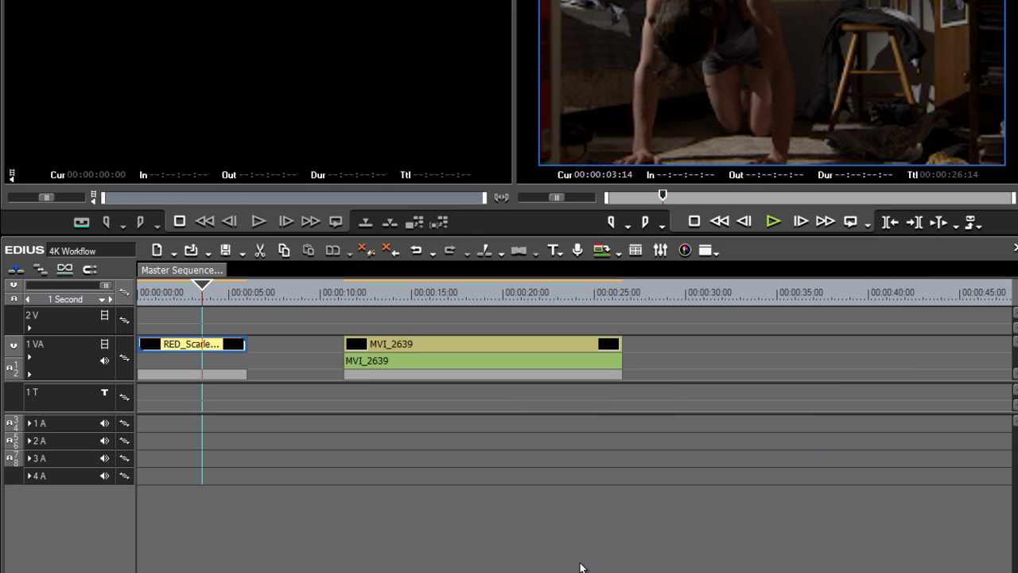
Move MVI_2639 up to track 2V at 00:00:00:00 and park the playhead at 00:00:04:11
{"action": "left_click_drag", "start_coordinate": [413, 344], "coordinate": [341, 327]}
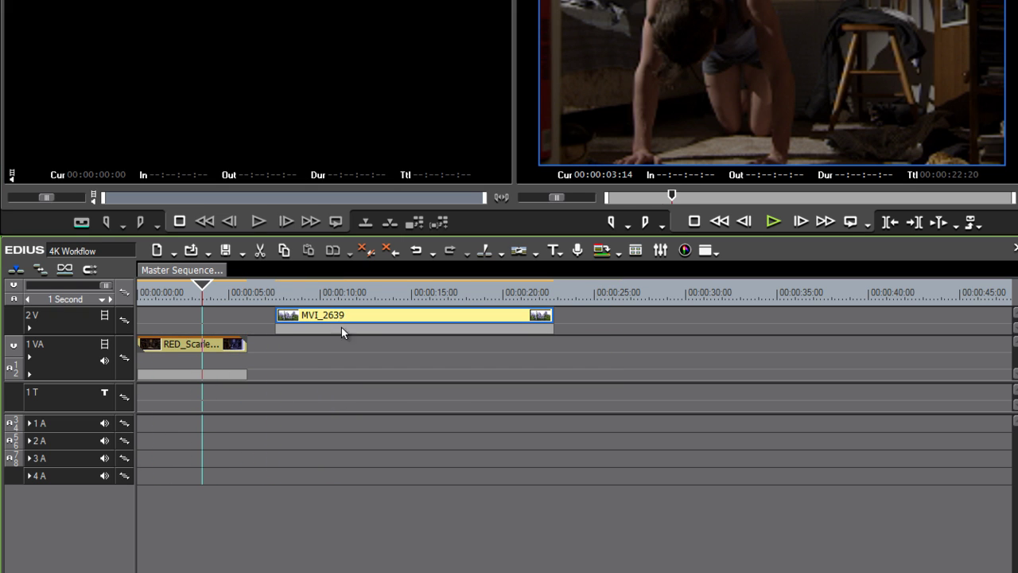
{"action": "left_click_drag", "start_coordinate": [405, 316], "coordinate": [265, 311]}
{"action": "left_click_drag", "start_coordinate": [177, 300], "coordinate": [222, 311]}
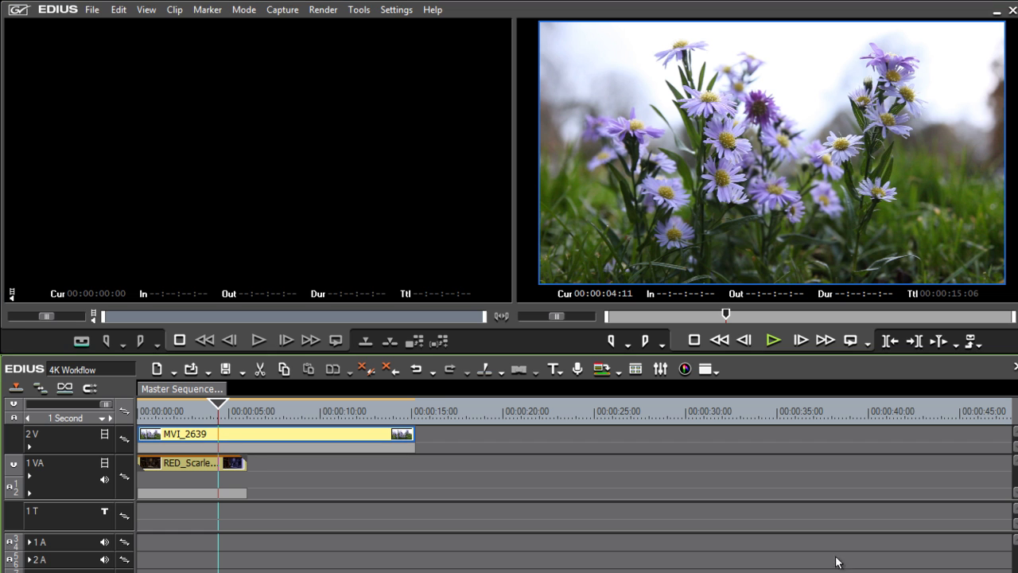
Set MVI_2639's Layouter Stretch X to 100% and close Layouter
{"action": "key", "text": "F7"}
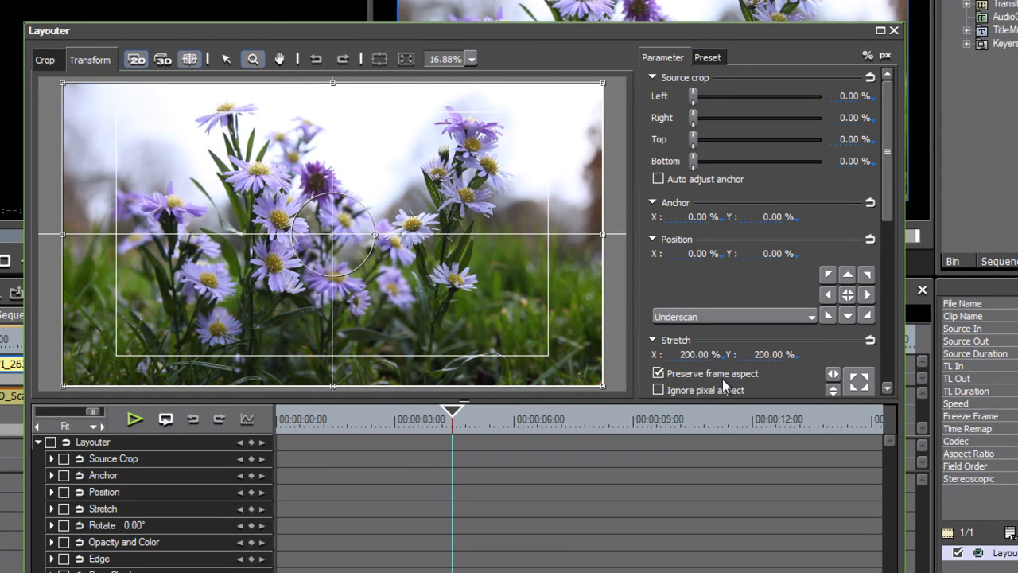
{"action": "left_click", "coordinate": [688, 356]}
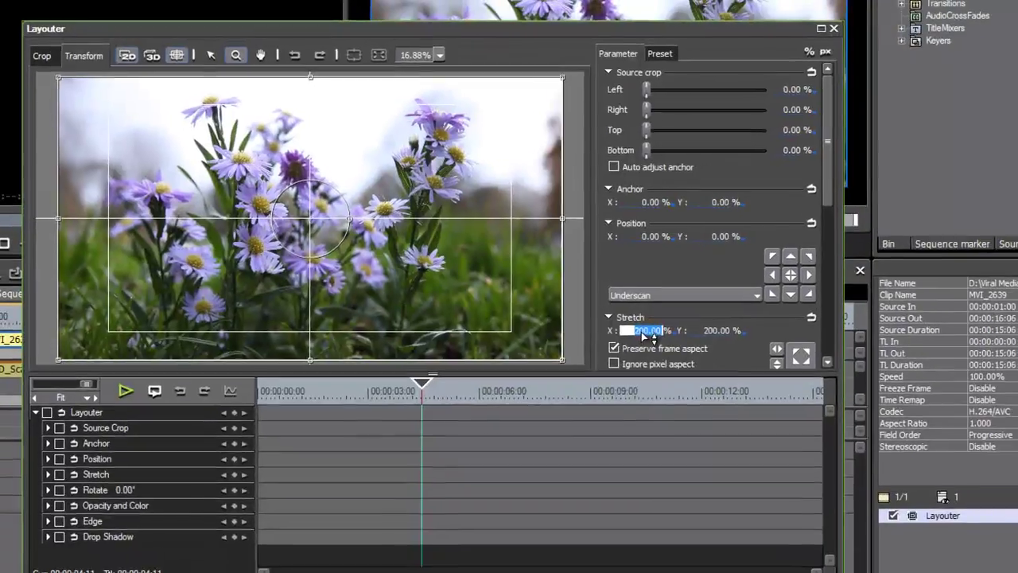
{"action": "type", "text": "100"}
{"action": "key", "text": "Tab"}
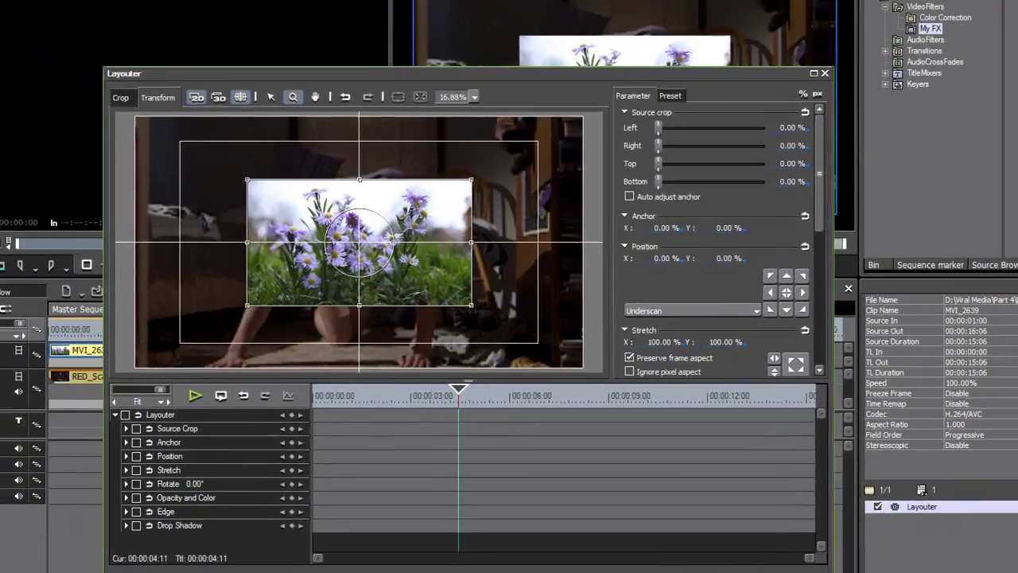
{"action": "key", "text": "Return"}
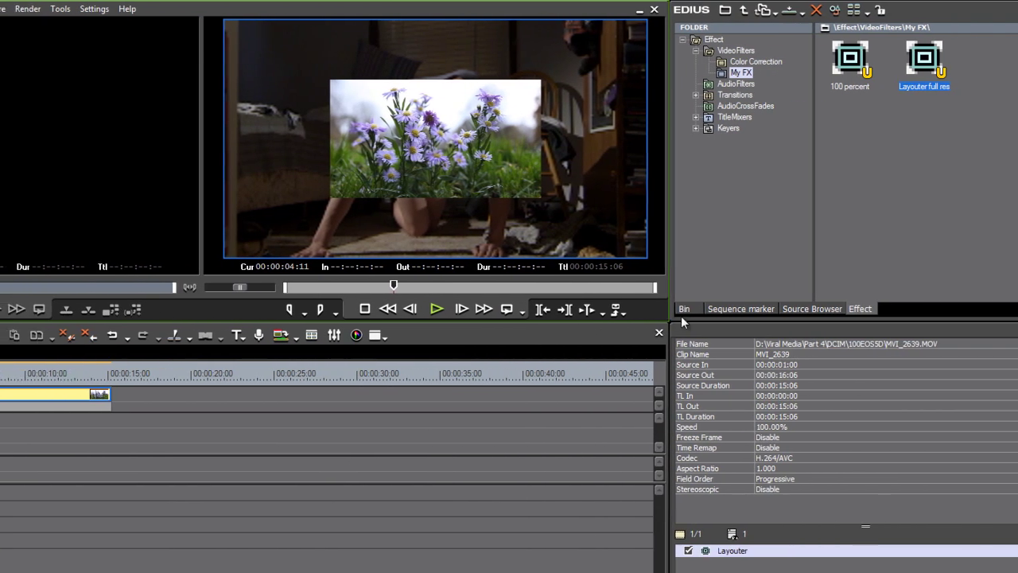
In the Bin, start converting the RED clip to an HQX Online Quality file, then cancel
{"action": "left_click", "coordinate": [684, 311]}
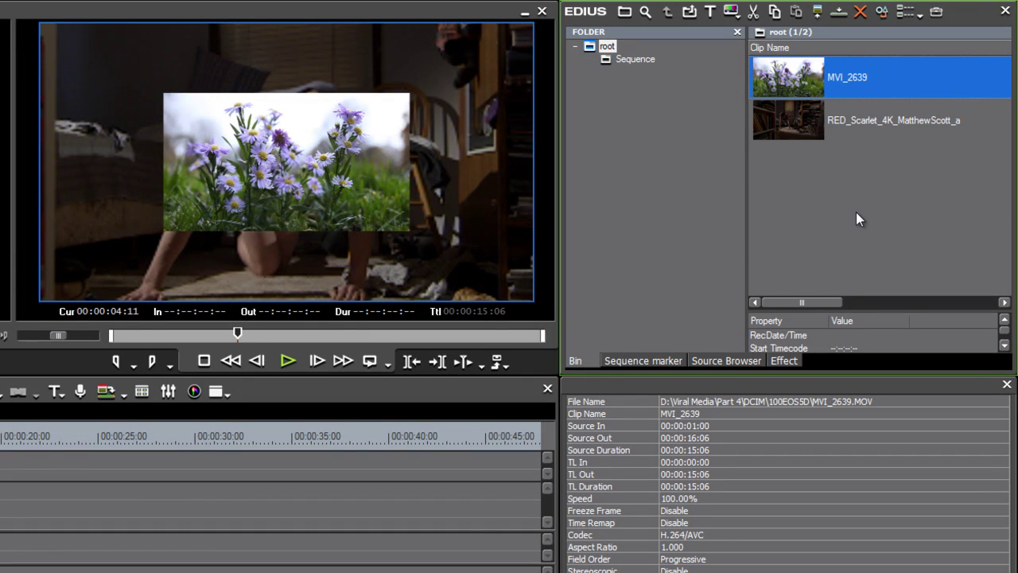
{"action": "right_click", "coordinate": [785, 133]}
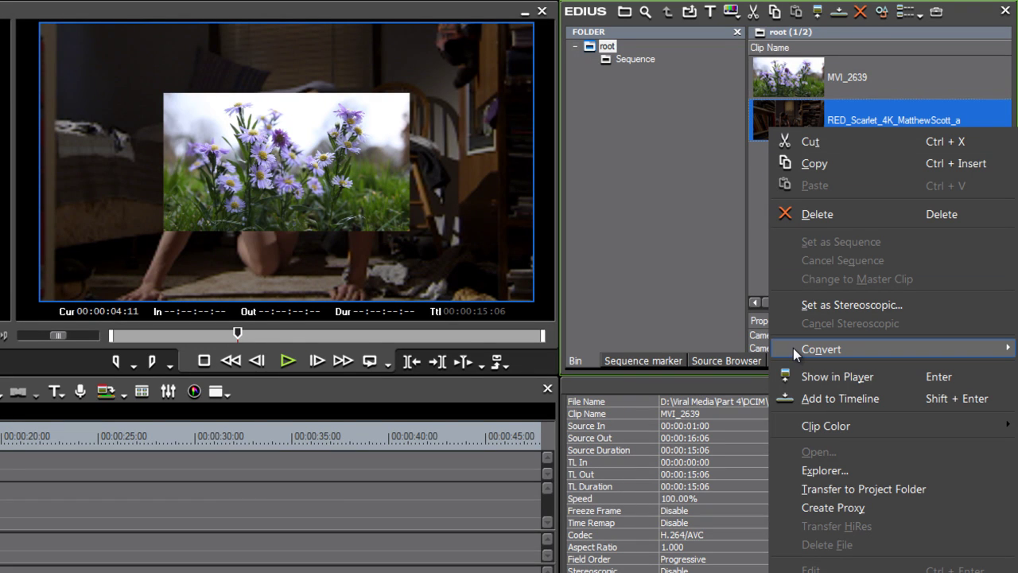
{"action": "mouse_move", "coordinate": [793, 348]}
{"action": "left_click", "coordinate": [692, 348]}
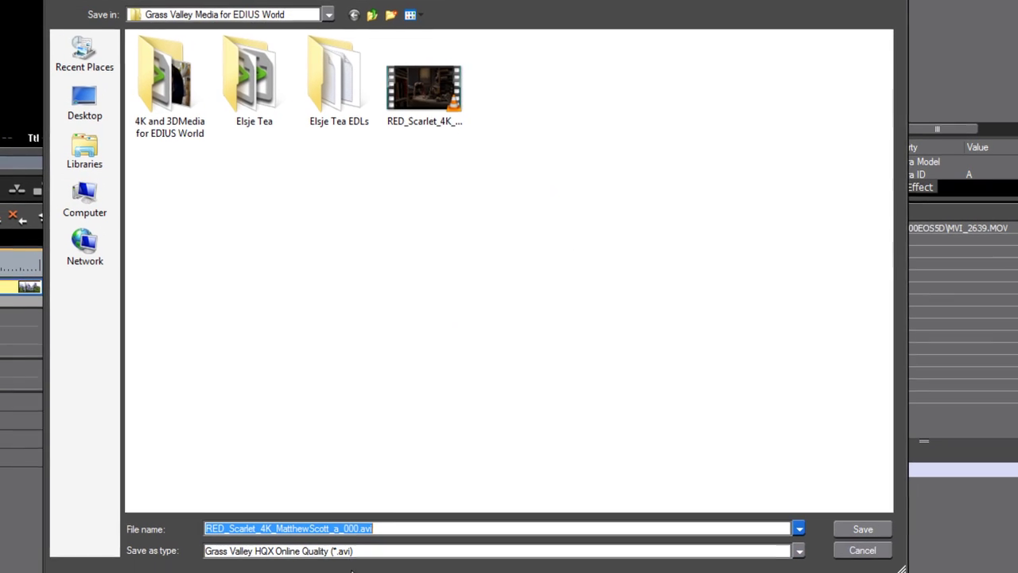
{"action": "left_click", "coordinate": [353, 551]}
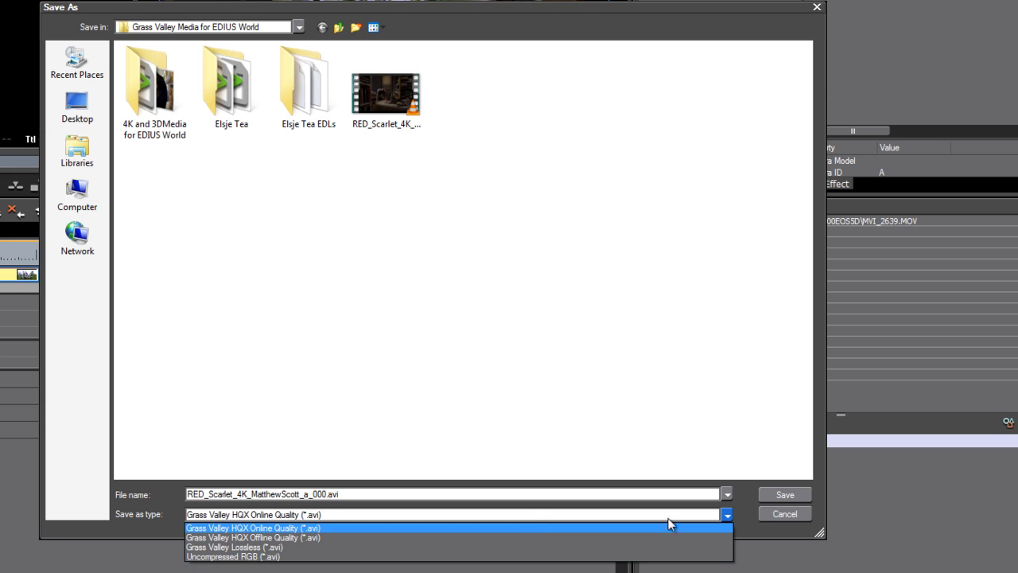
{"action": "left_click", "coordinate": [747, 527]}
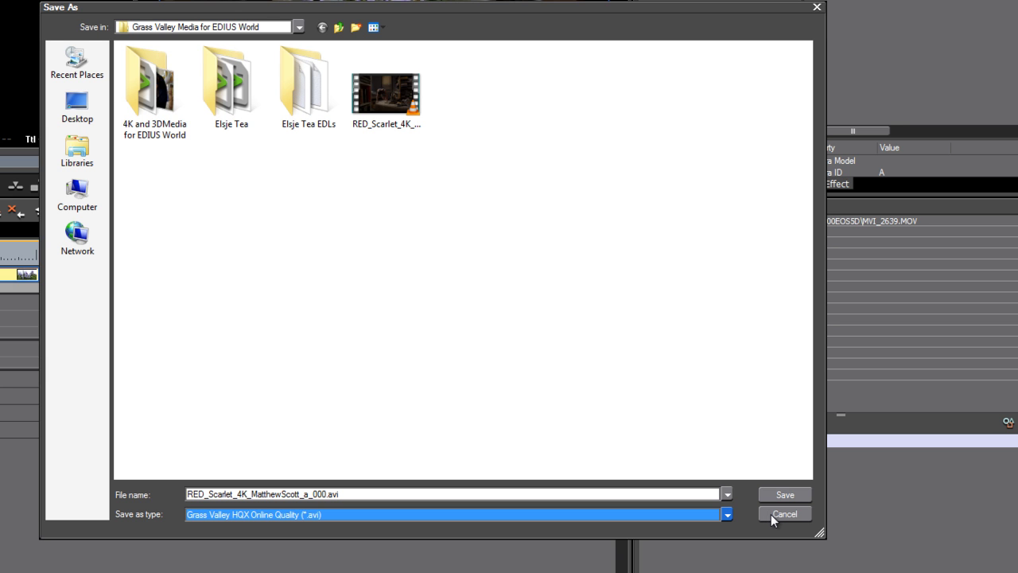
{"action": "left_click", "coordinate": [771, 514]}
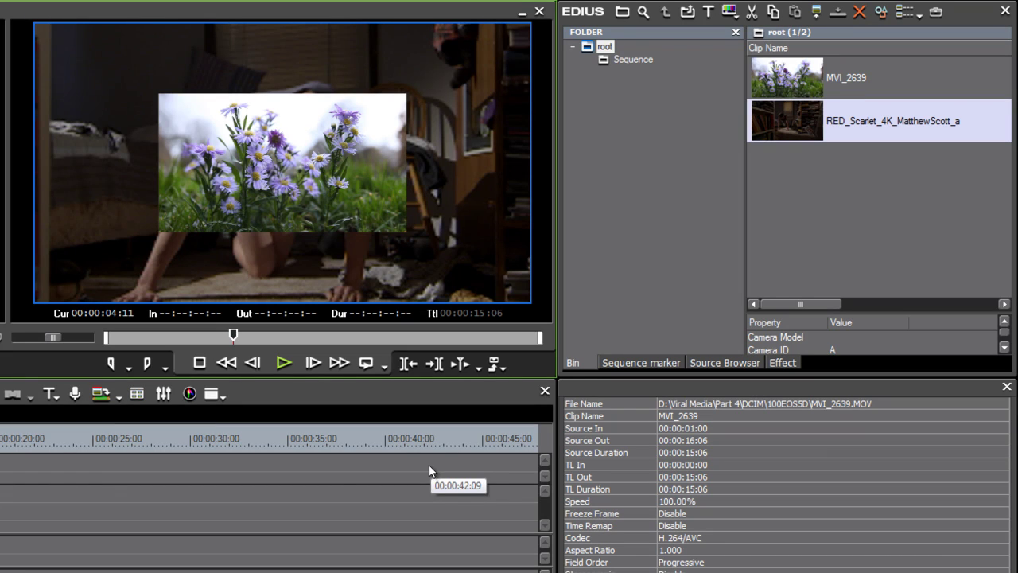
Slide MVI_2639 to start at 00:00:10:08 and shuttle playback backward and forward
{"action": "left_click_drag", "start_coordinate": [32, 468], "coordinate": [83, 468]}
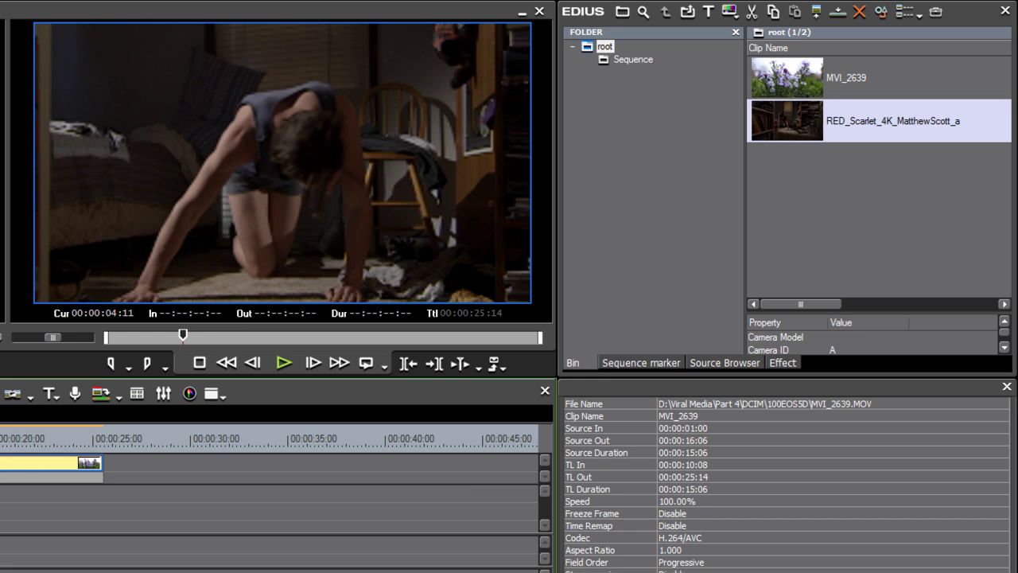
{"action": "key", "text": "j"}
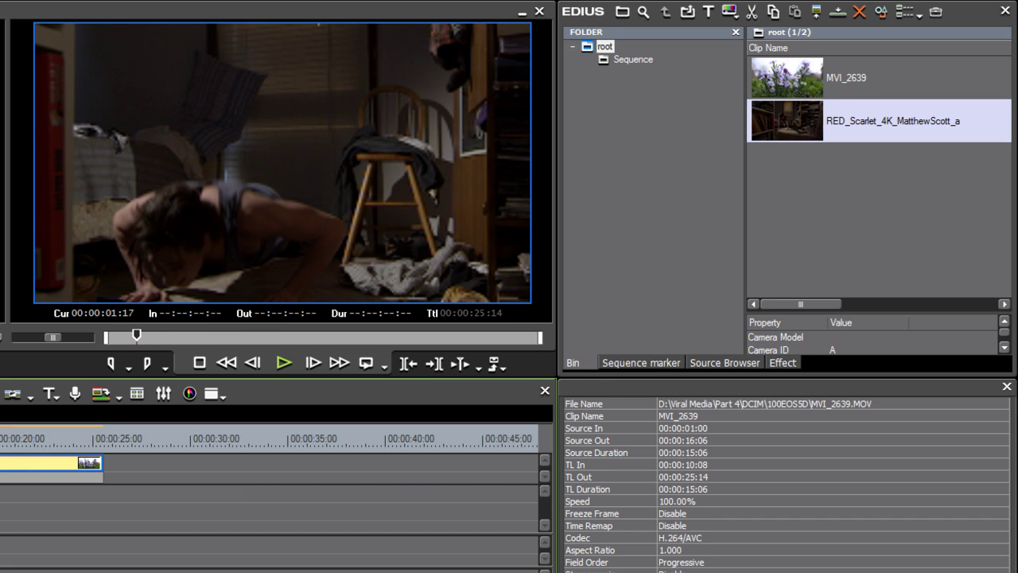
{"action": "key", "text": "l"}
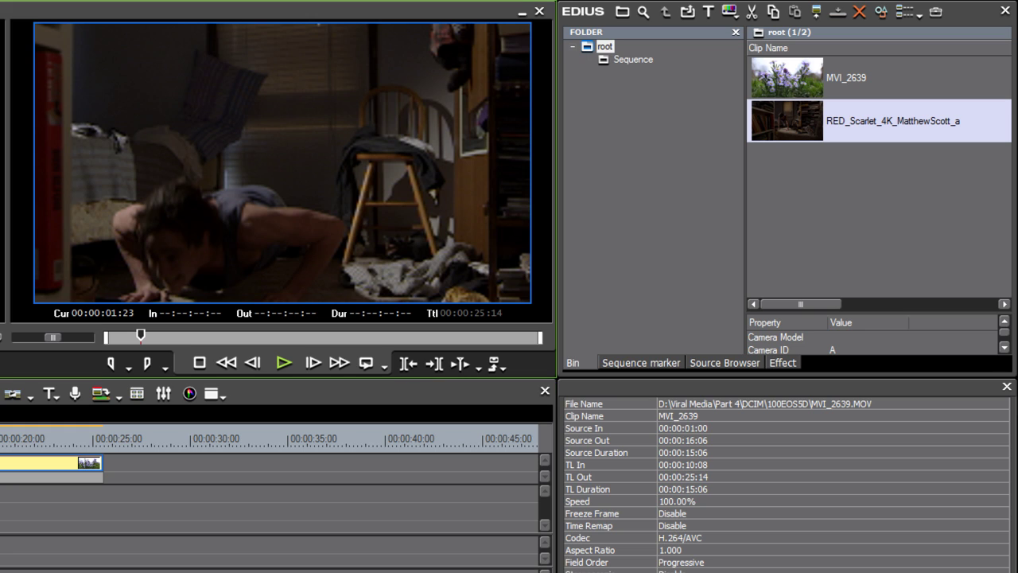